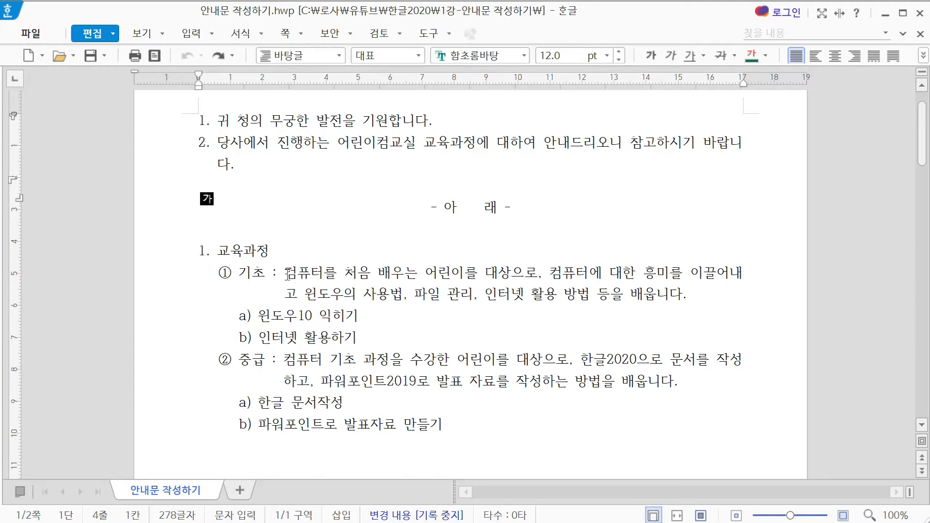
Step: Create a new blank document and set its font size to 12 pt
{"action": "left_click", "coordinate": [27, 58]}
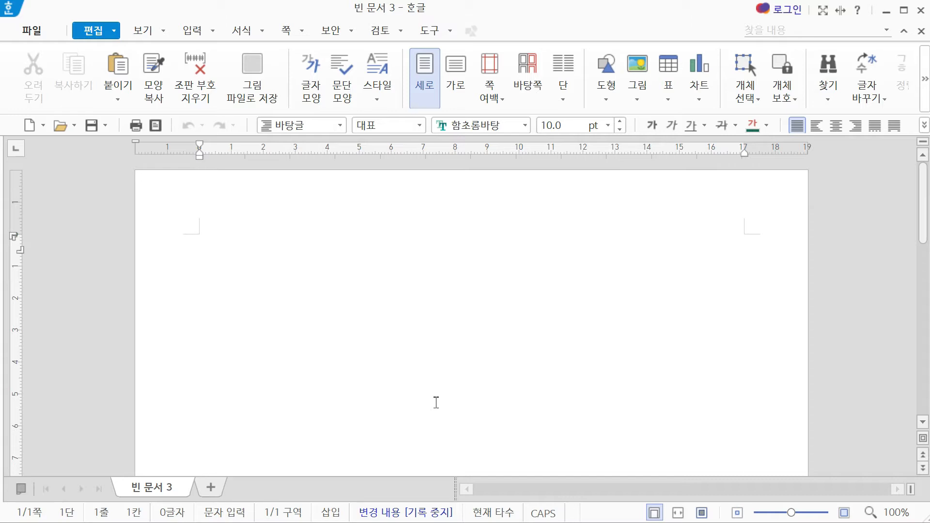
{"action": "left_click", "coordinate": [608, 126]}
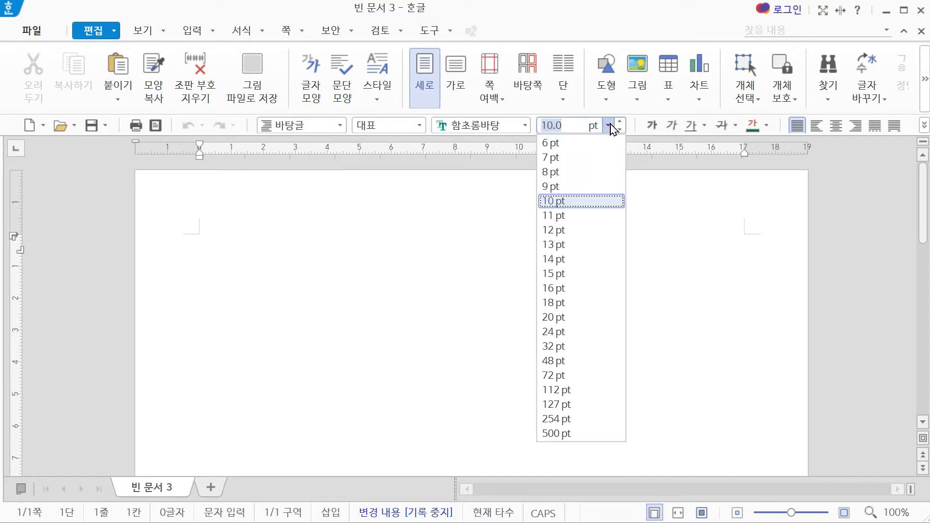
{"action": "left_click", "coordinate": [585, 231]}
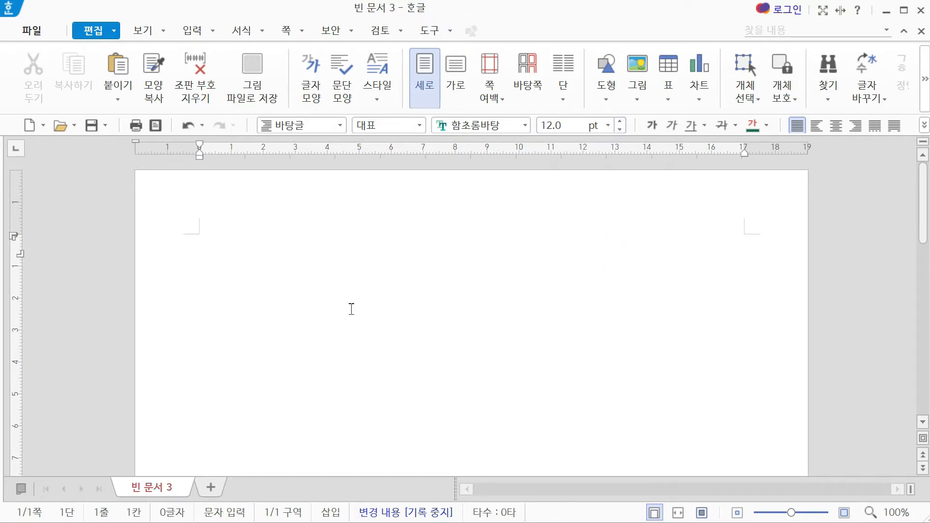
Step: Turn on paragraph numbering and enter "귀 청의 무궁한 발전을 기원합니다." as the first item
{"action": "key", "text": "ctrl+shift+Insert"}
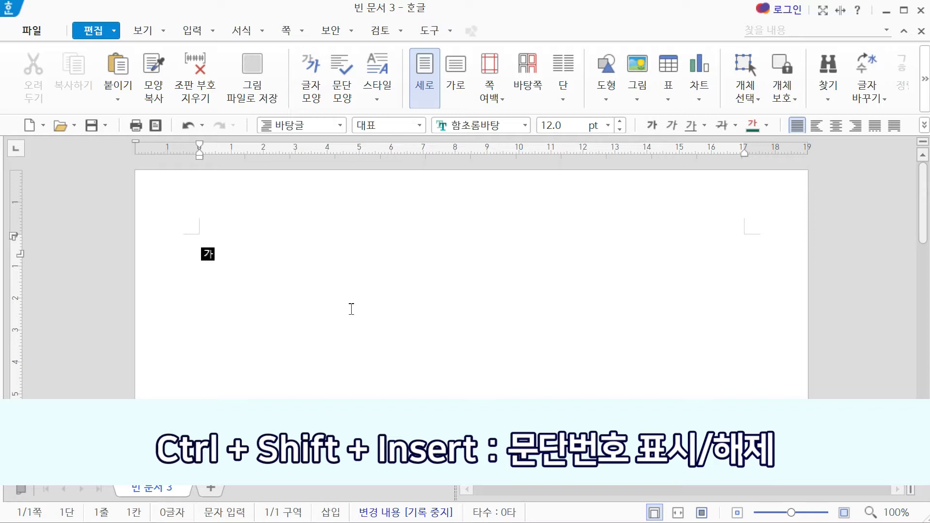
{"action": "key", "text": "ctrl+shift+Insert"}
{"action": "type", "text": "귀 청의 ㅁ"}
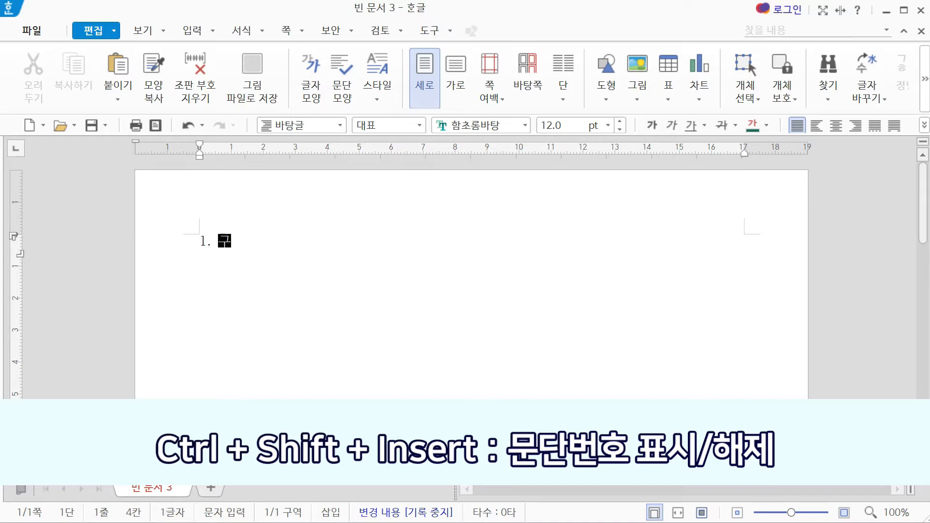
{"action": "type", "text": "무궁한 발전을 기원합니다."}
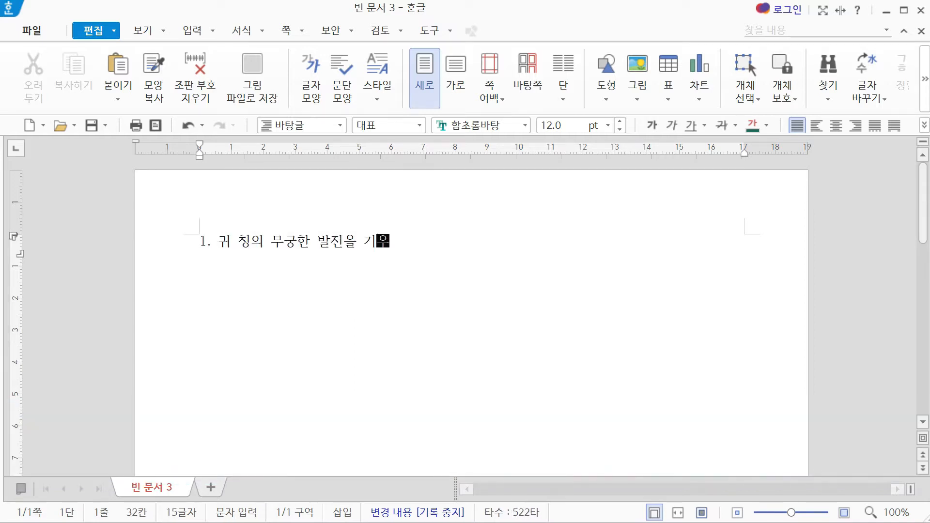
{"action": "key", "text": "Return"}
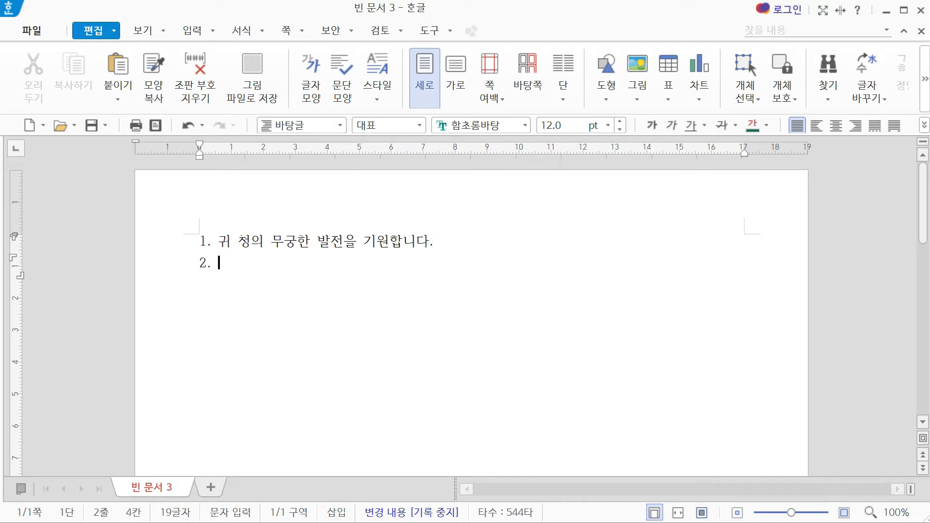
Step: Enter the second numbered item "당사에서 진행하는 어린이 컴교실 교육과정에 대하여 안내드리오니 참고하시기 바랍니다."
{"action": "type", "text": "당사에"}
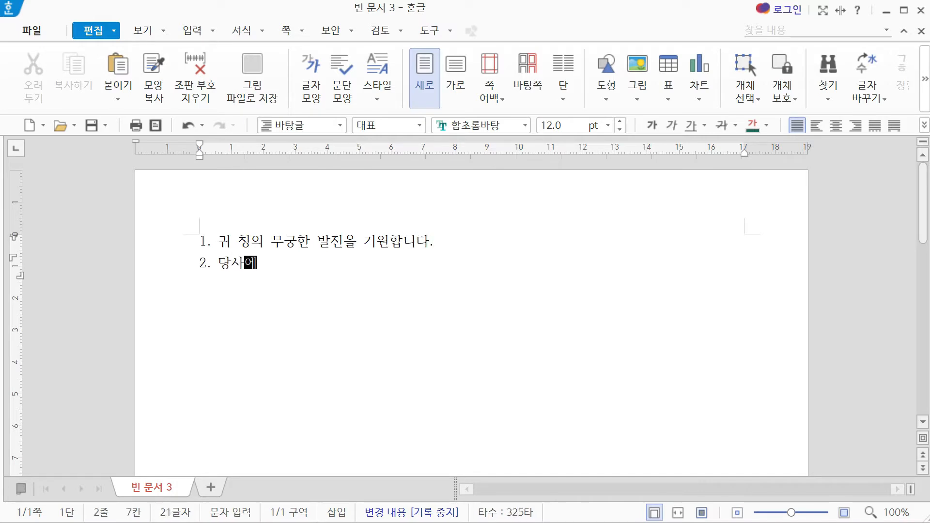
{"action": "type", "text": "서 진행하는 어린이 컴교실"}
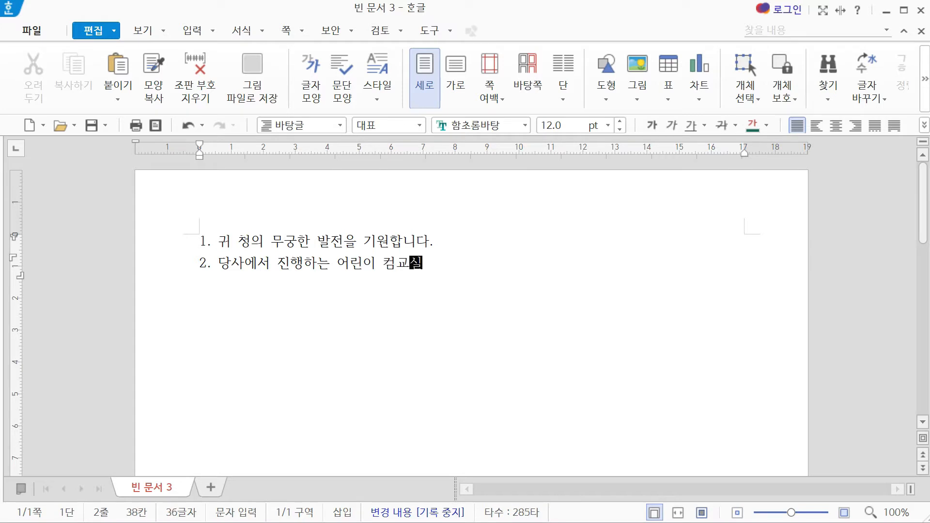
{"action": "type", "text": " 교육곽정에 대하여 안"}
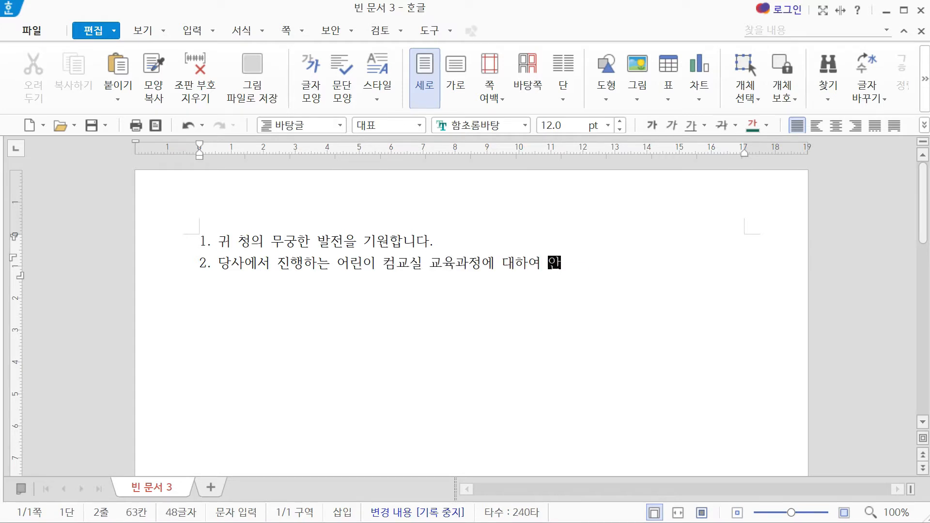
{"action": "type", "text": "내드리오니 참고핫시기 바랍니다."}
{"action": "key", "text": "Return"}
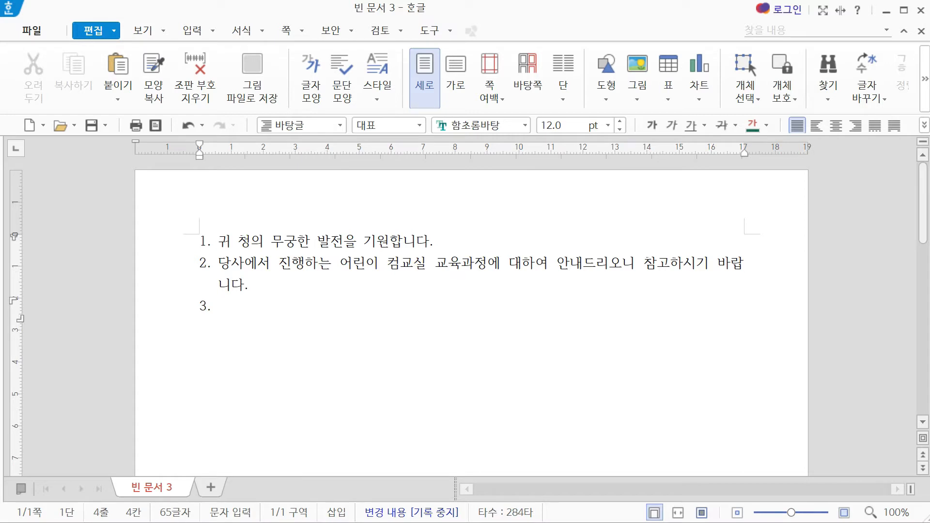
Step: Remove the paragraph number from the line after the second item and leave that line blank
{"action": "key", "text": "BackSpace"}
{"action": "key", "text": "BackSpace"}
{"action": "key", "text": "Return"}
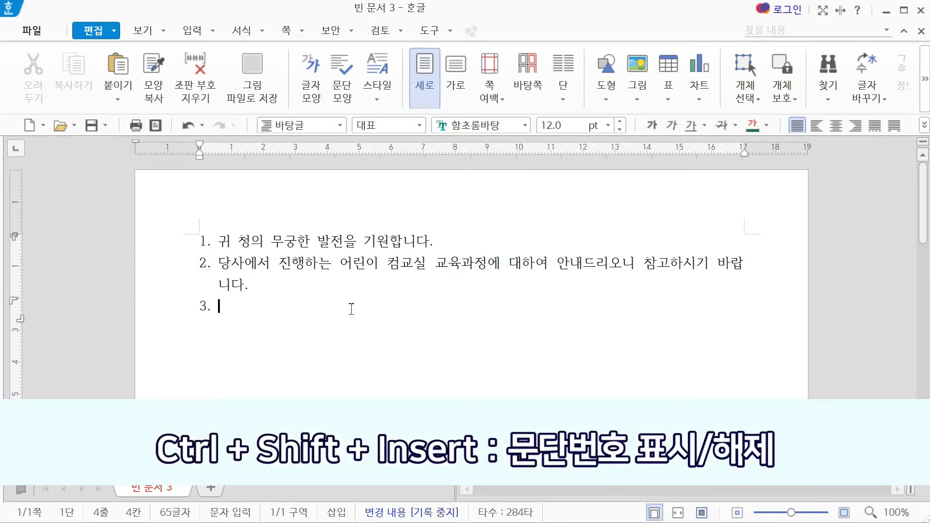
{"action": "key", "text": "ctrl+shift+Insert"}
{"action": "key", "text": "Return"}
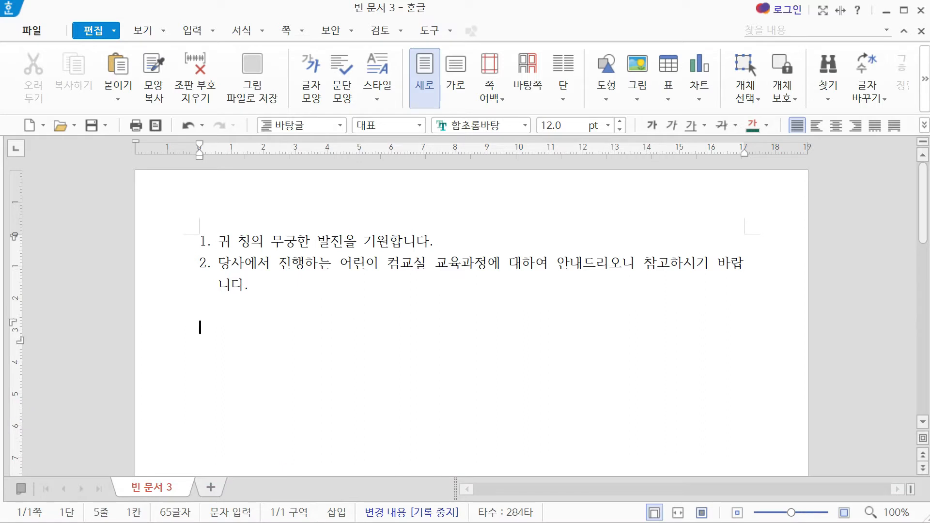
Step: Enter the line "- 아 래 -" and follow it with a blank line that has no automatic bullet
{"action": "type", "text": "- 아    래 -"}
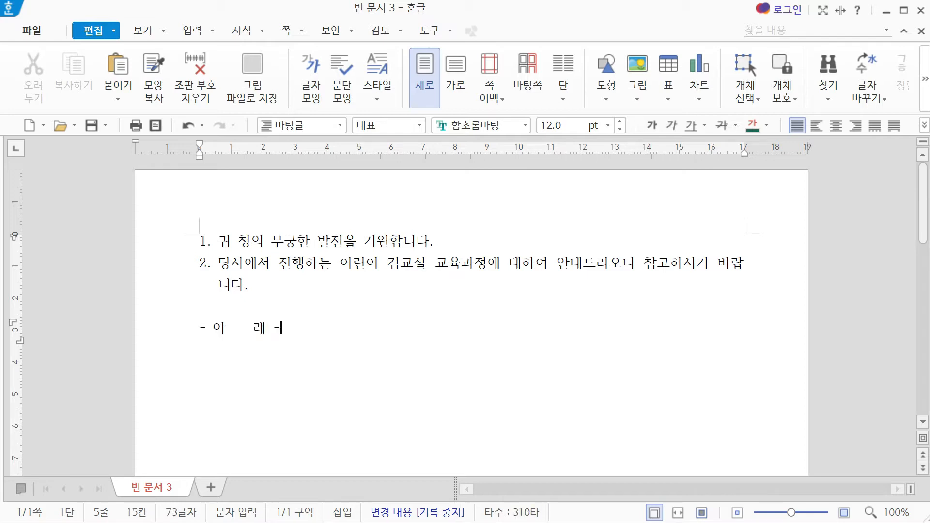
{"action": "key", "text": "Return"}
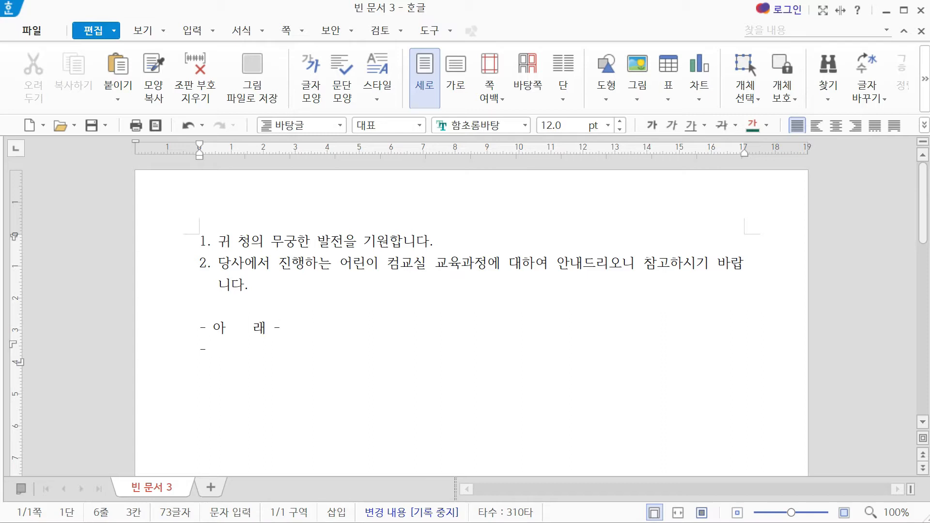
{"action": "key", "text": "Hangul"}
{"action": "key", "text": "BackSpace"}
{"action": "key", "text": "BackSpace"}
{"action": "key", "text": "Return"}
Step: Number the paragraph below "- 아 래 -" and set its numbering to start a new list (새 번호 목록 시작) at 1
{"action": "key", "text": "Hangul"}
{"action": "type", "text": "3."}
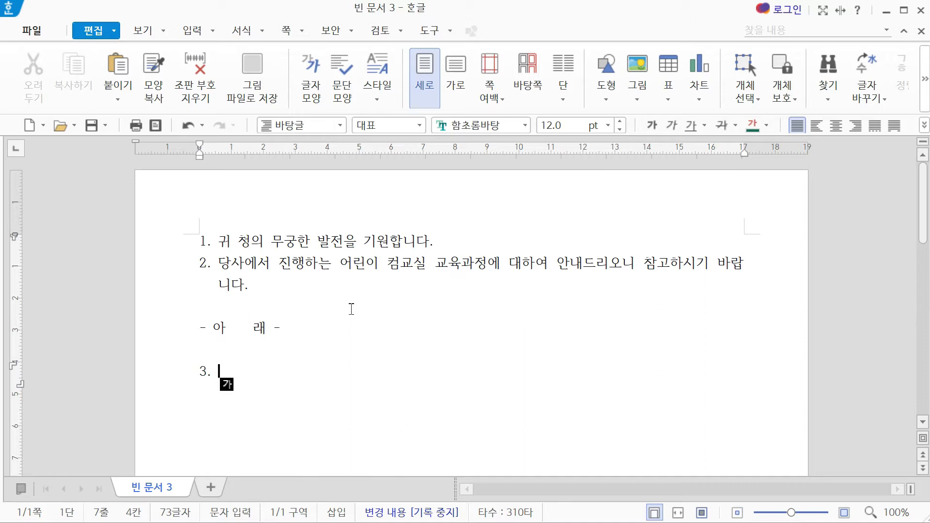
{"action": "key", "text": "ctrl+k"}
{"action": "key", "text": "n"}
{"action": "key", "text": "ctrl+k"}
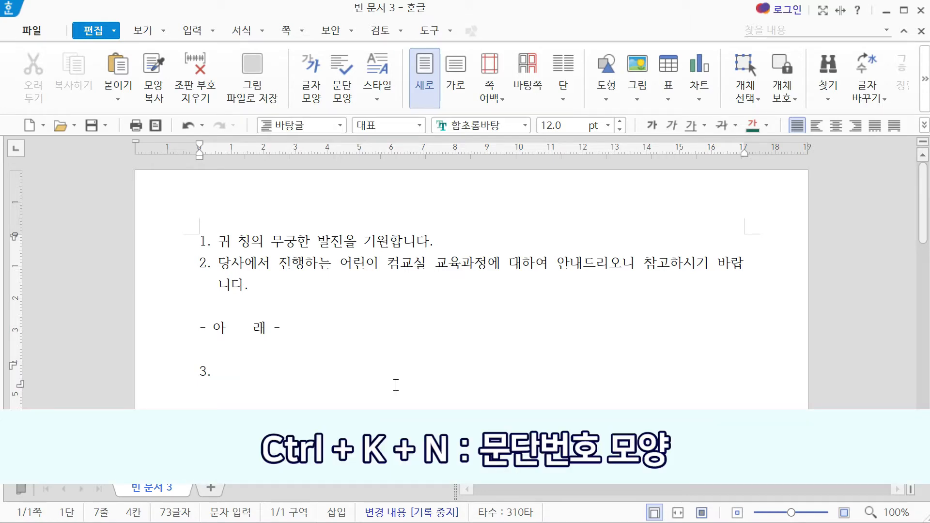
{"action": "key", "text": "n"}
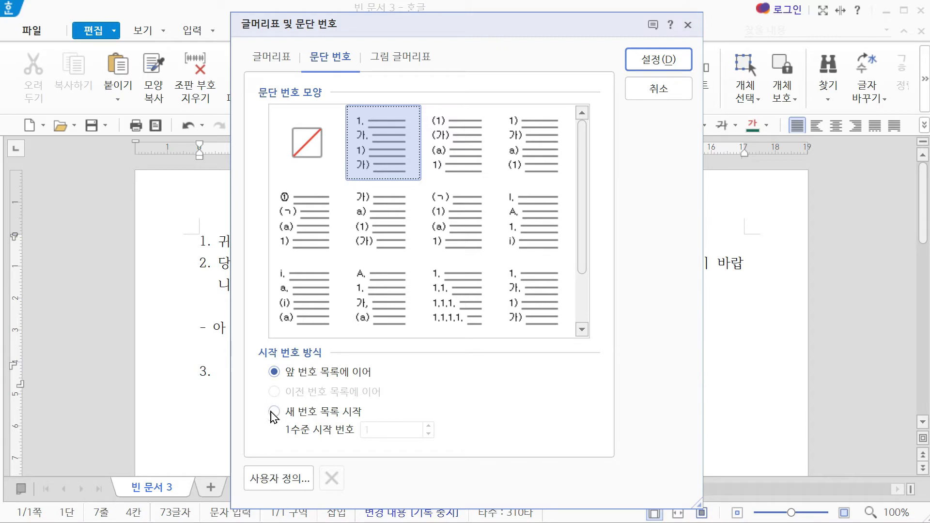
{"action": "left_click", "coordinate": [273, 411]}
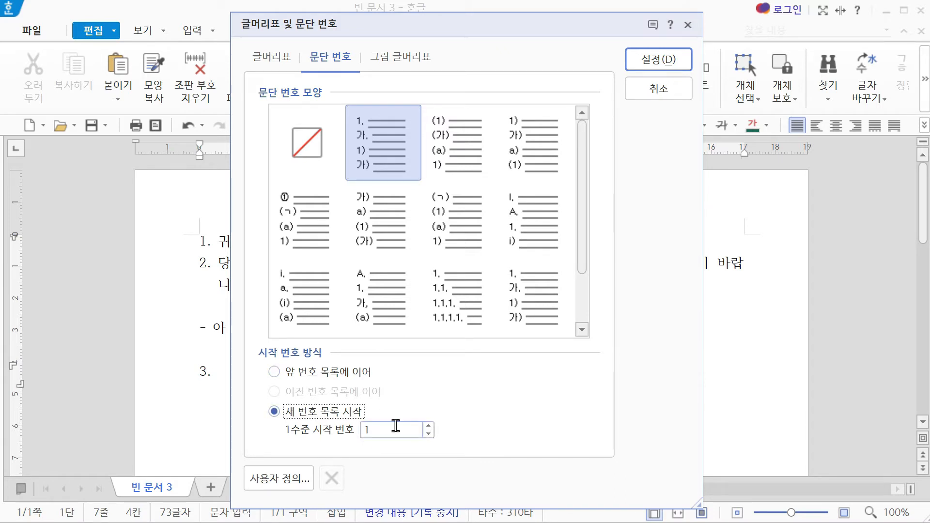
{"action": "left_click_drag", "start_coordinate": [370, 430], "coordinate": [351, 428]}
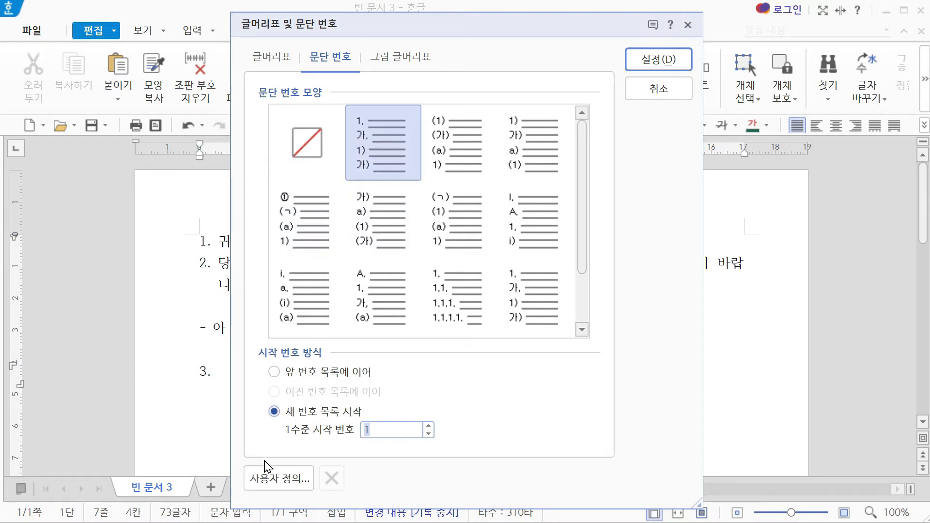
Step: In the custom numbering definition, set level 2 to the ①,②,③ number shape and the number format ^2 without a period
{"action": "left_click", "coordinate": [275, 488]}
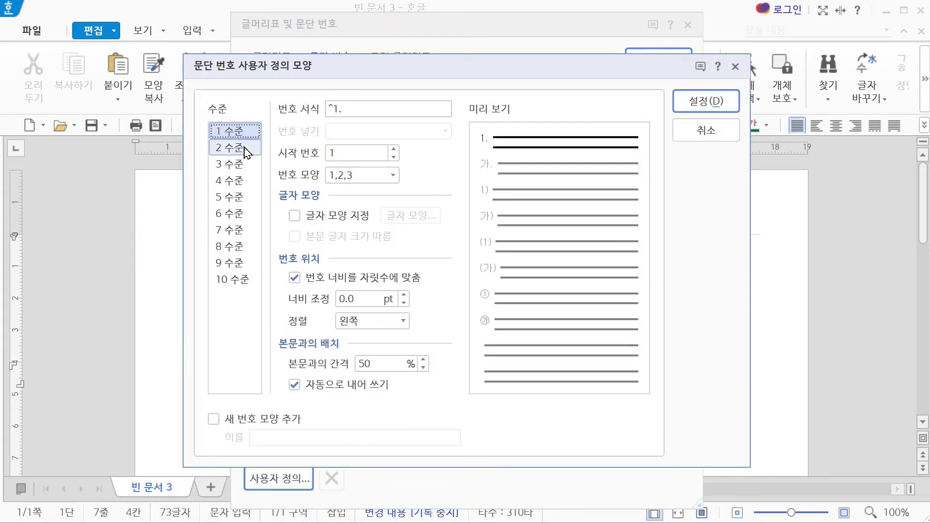
{"action": "left_click", "coordinate": [246, 148]}
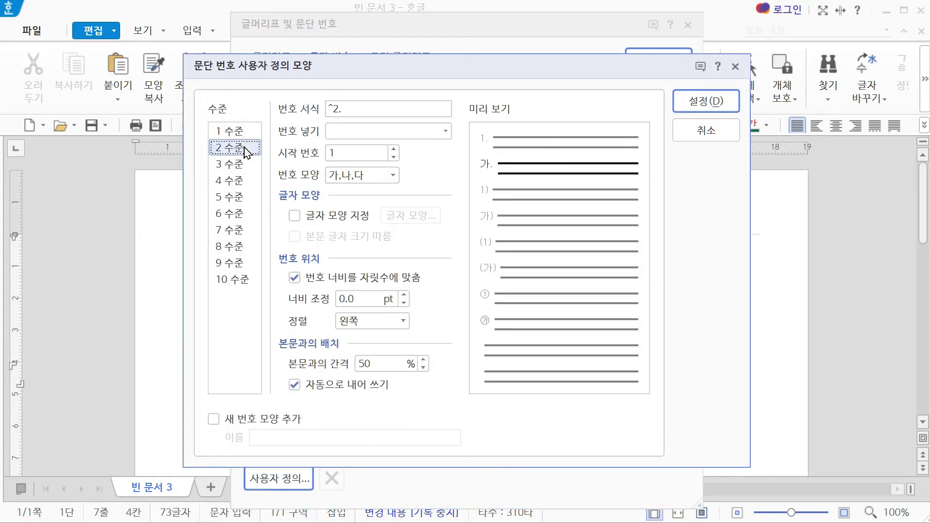
{"action": "left_click", "coordinate": [356, 179]}
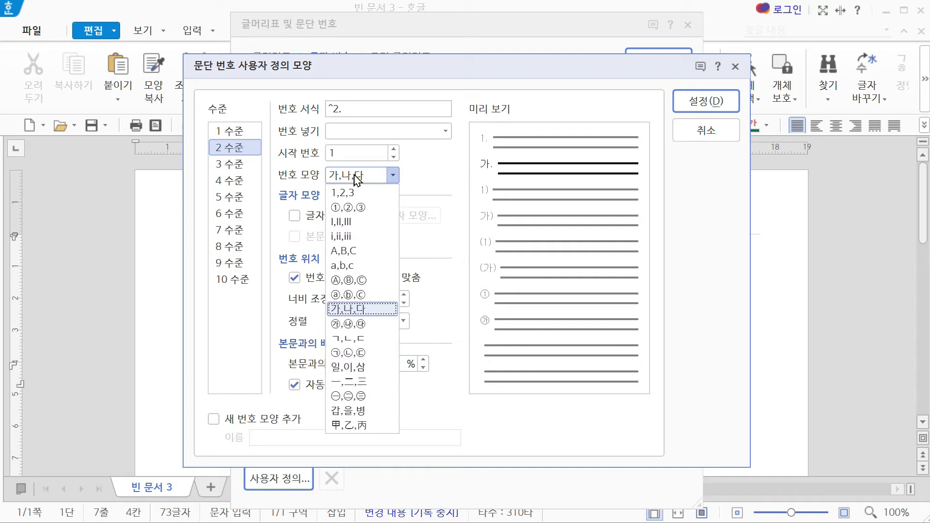
{"action": "left_click", "coordinate": [363, 208]}
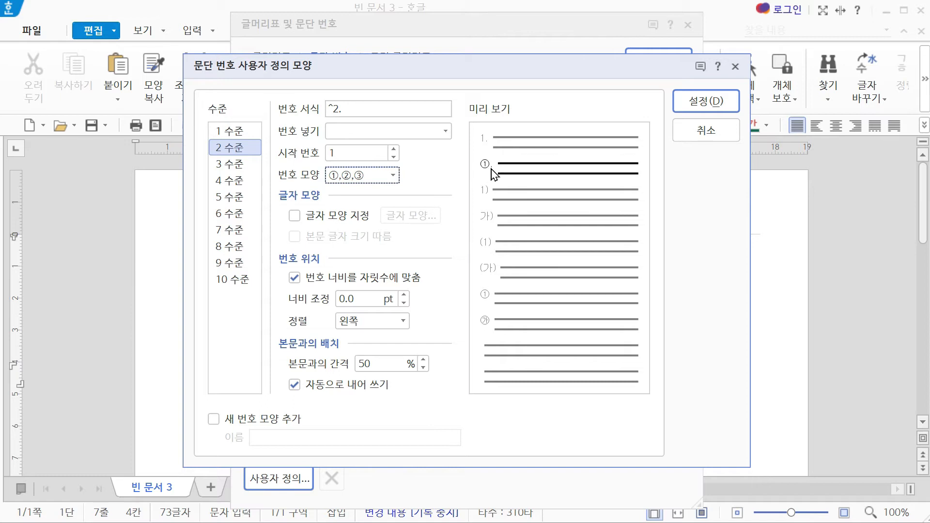
{"action": "left_click", "coordinate": [361, 108]}
{"action": "key", "text": "BackSpace"}
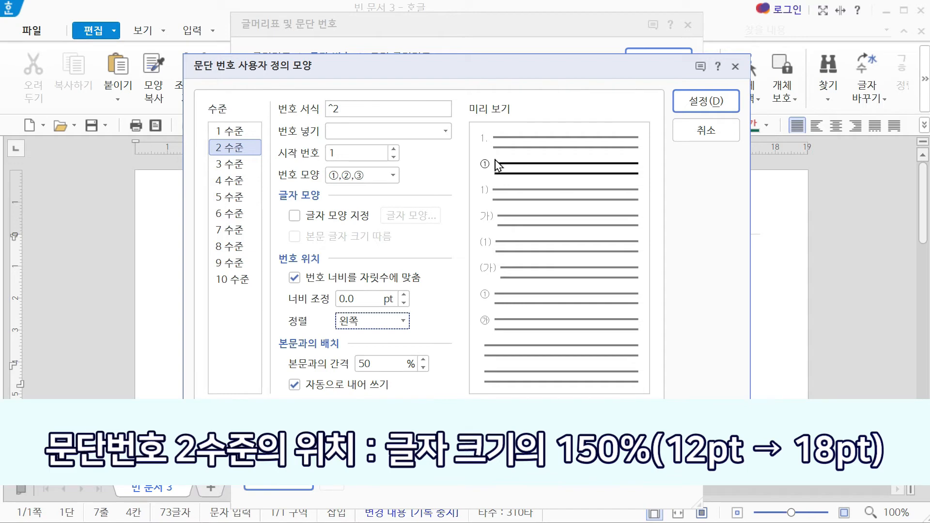
Step: Set the level 2 number position to an 18 pt width adjustment with right alignment (오른쪽)
{"action": "double_click", "coordinate": [362, 298]}
{"action": "type", "text": "18"}
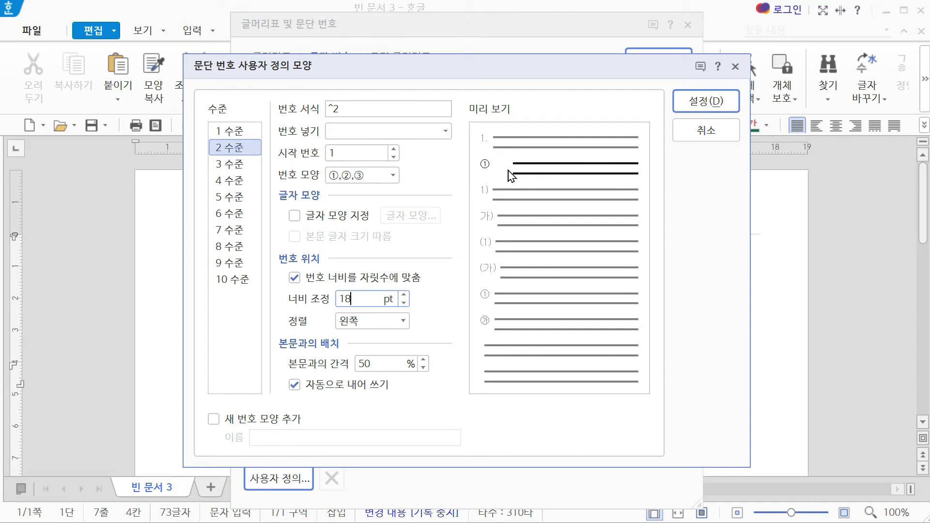
{"action": "left_click", "coordinate": [344, 322]}
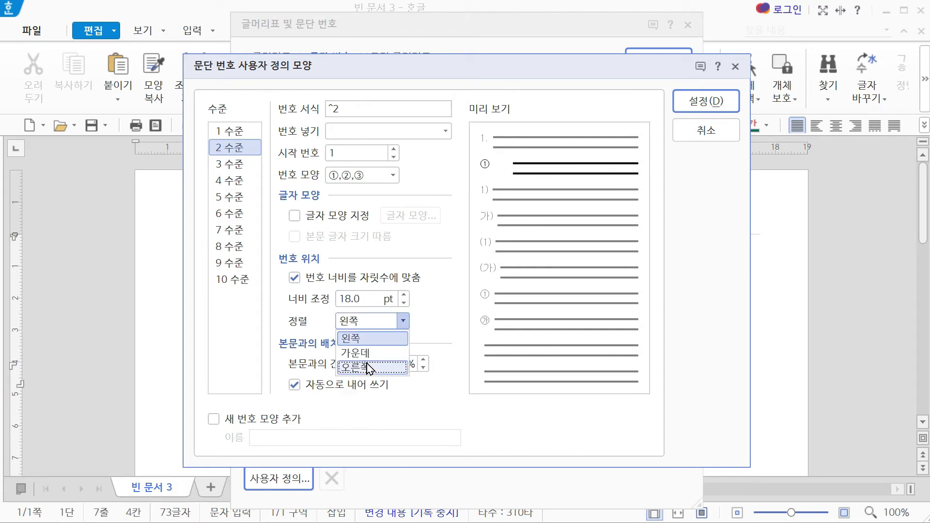
{"action": "left_click", "coordinate": [368, 368]}
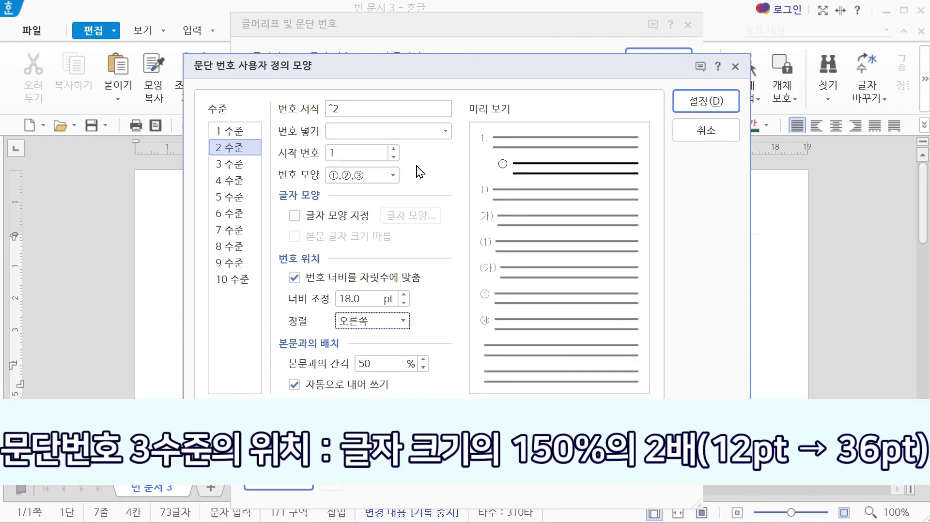
Step: Set level 3 to the a,b,c number shape with a 36 pt width adjustment and right alignment (오른쪽)
{"action": "left_click", "coordinate": [233, 165]}
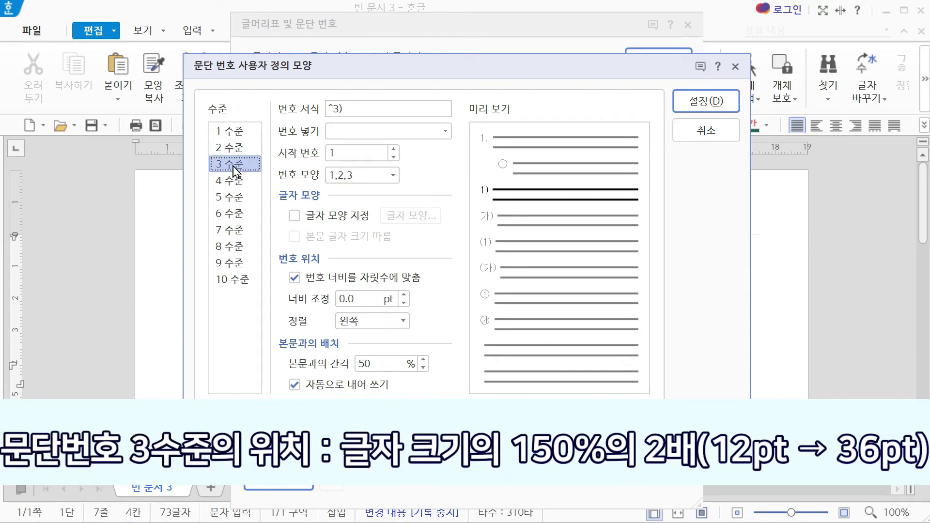
{"action": "left_click", "coordinate": [373, 177]}
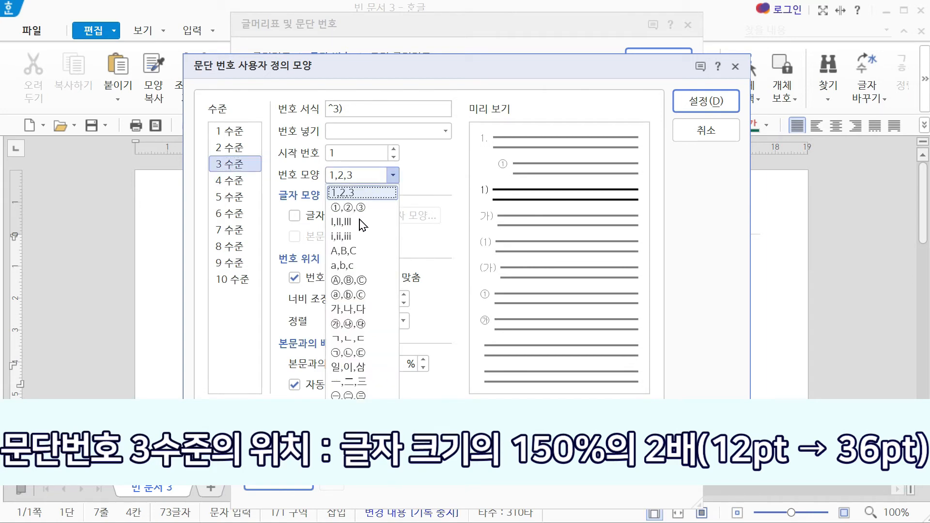
{"action": "left_click", "coordinate": [358, 266]}
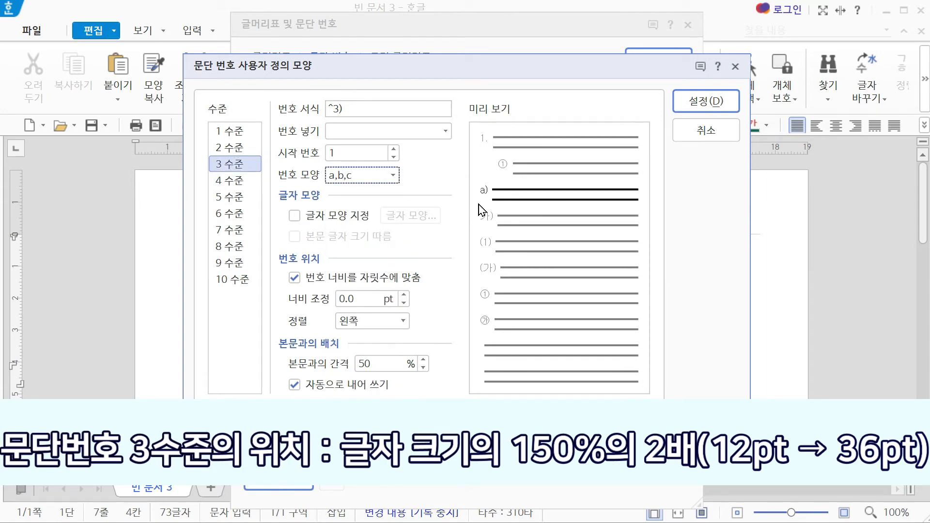
{"action": "left_click", "coordinate": [339, 110]}
{"action": "double_click", "coordinate": [369, 301]}
{"action": "type", "text": "36"}
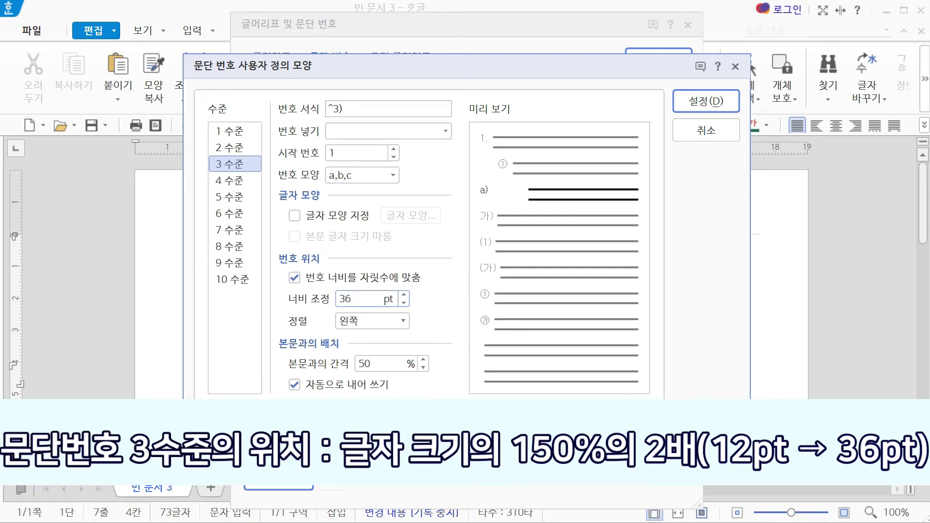
{"action": "left_click", "coordinate": [366, 321]}
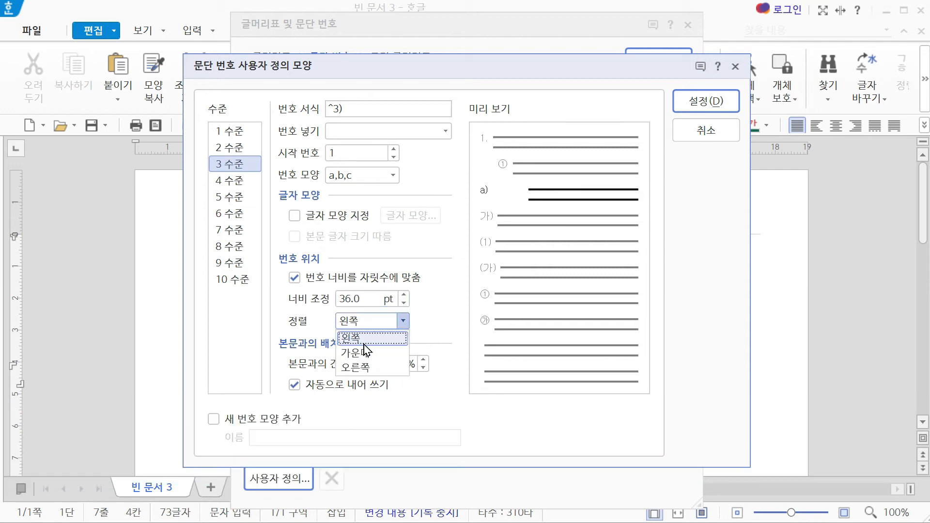
{"action": "left_click", "coordinate": [364, 370]}
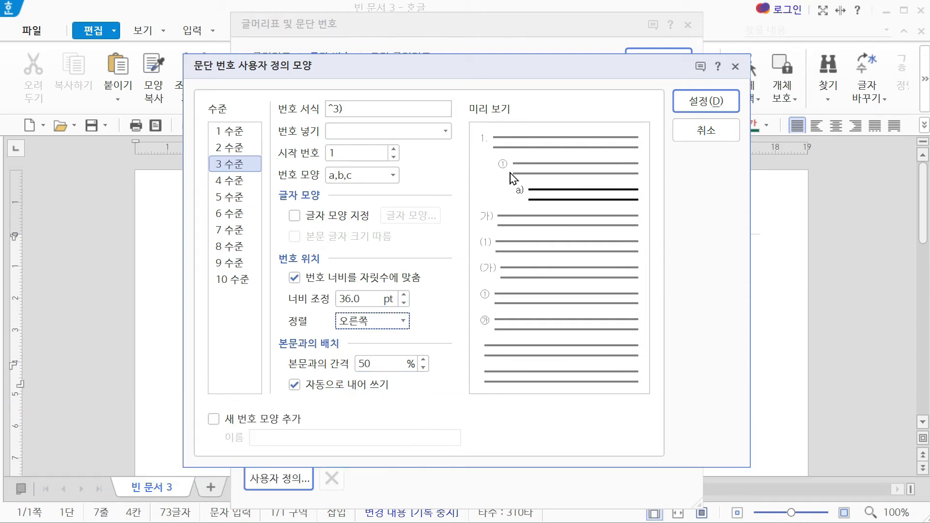
Step: Save the custom numbering as a new number shape named "안내" and apply it to the paragraph below "- 아 래 -"
{"action": "left_click", "coordinate": [213, 419]}
{"action": "left_click", "coordinate": [257, 437]}
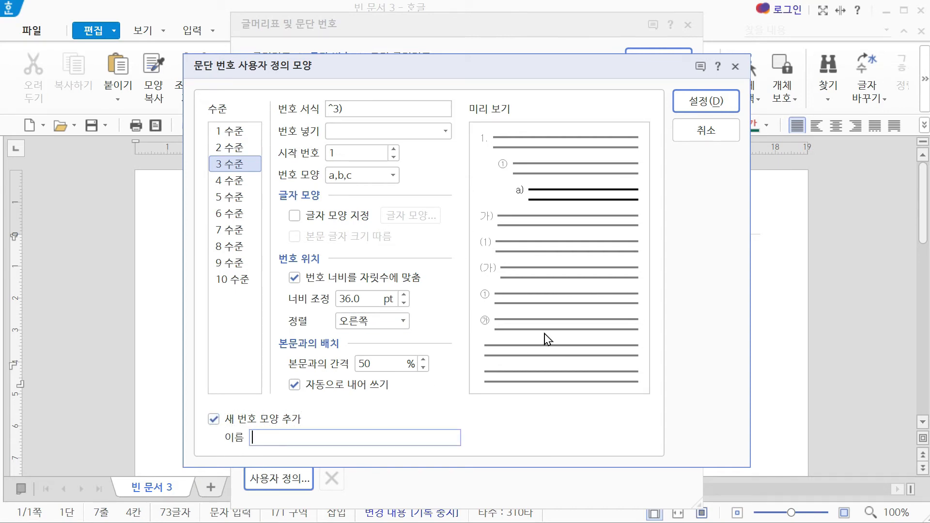
{"action": "type", "text": "안내"}
{"action": "left_click", "coordinate": [714, 100]}
{"action": "left_click", "coordinate": [480, 318]}
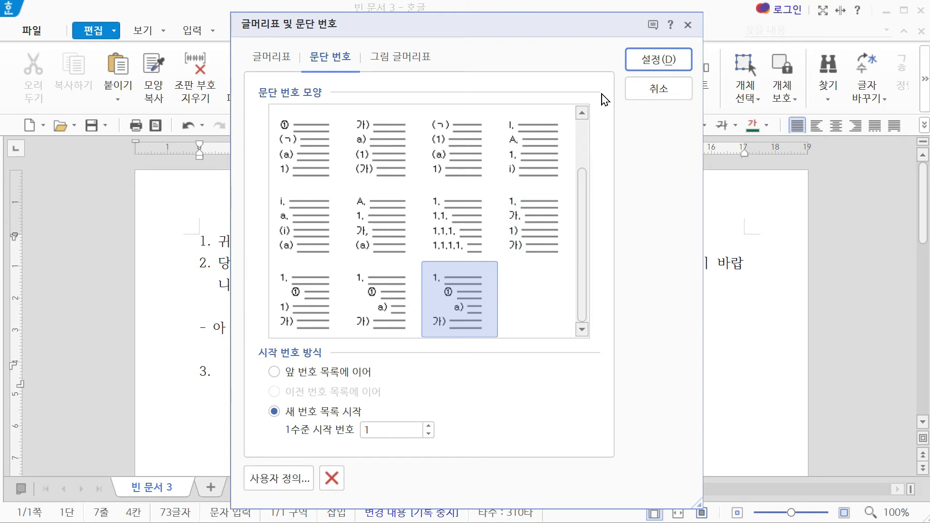
{"action": "left_click", "coordinate": [643, 64]}
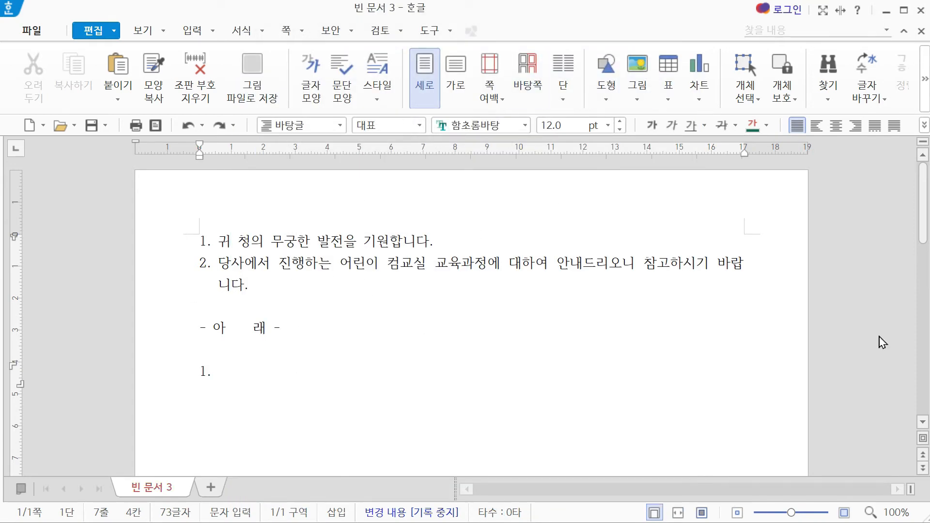
Step: Enter "교육과정" as item 1 and add a paragraph beneath it at numbering level 2
{"action": "type", "text": "교육과정"}
{"action": "key", "text": "Return"}
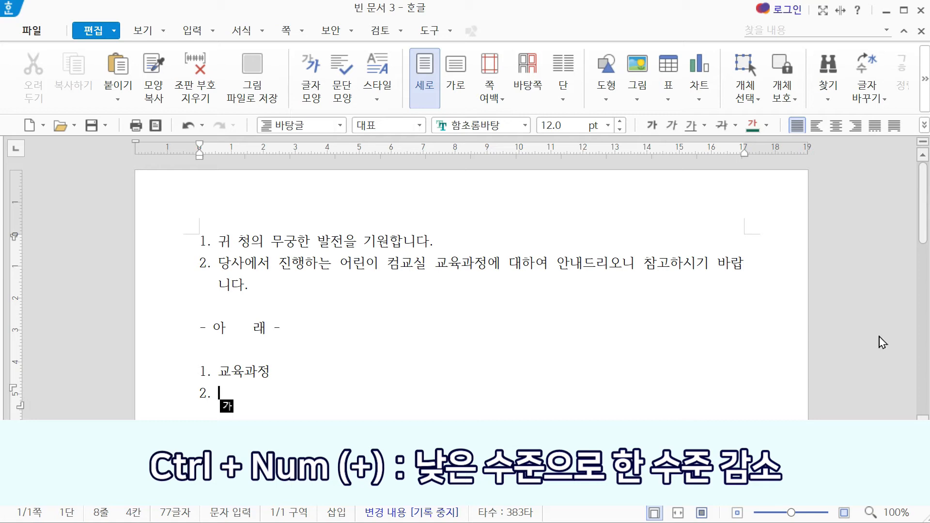
{"action": "key", "text": "ctrl+KP_Add"}
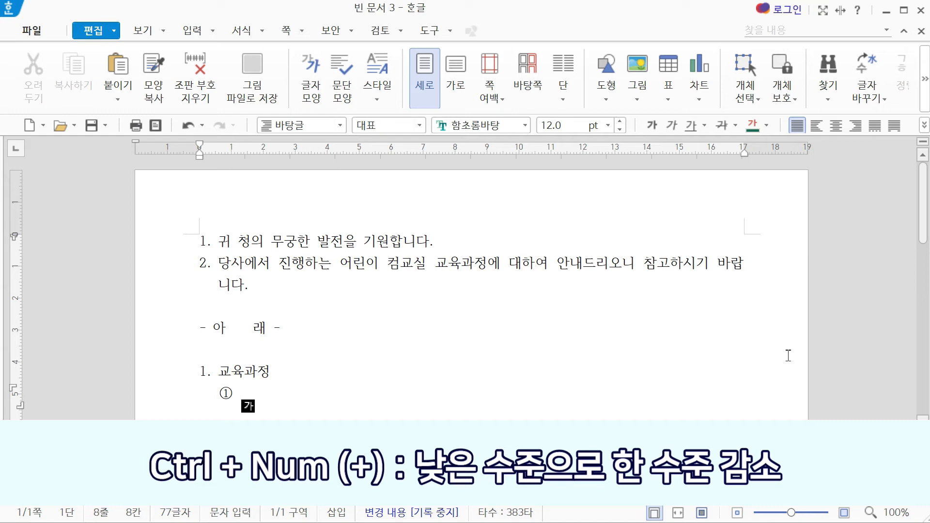
Step: Write item ① as "기초 : 컴퓨터를 처음 배우는 어린이를 대상으로, 컴퓨터에 대한 흥미를 이끌어내고 윈도우의 사용법, 파일 관리, 인터넷 활용 방법 등을 배웁니다."
{"action": "left_click", "coordinate": [241, 30]}
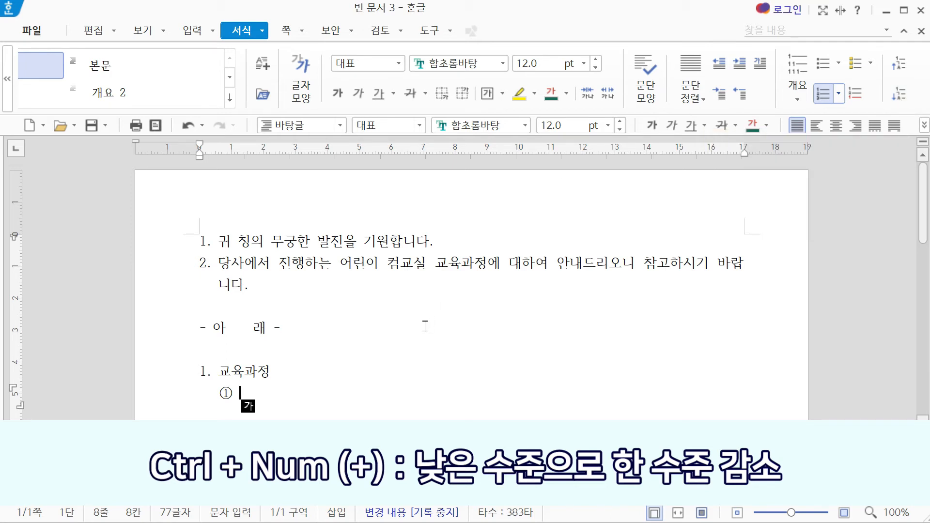
{"action": "type", "text": "기초 : "}
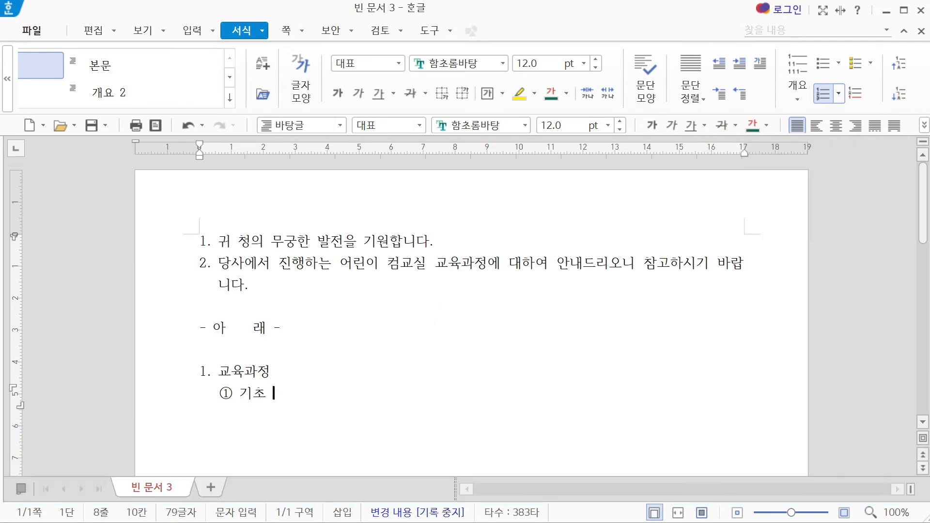
{"action": "type", "text": "컴퓨터를 처음 배우는 "}
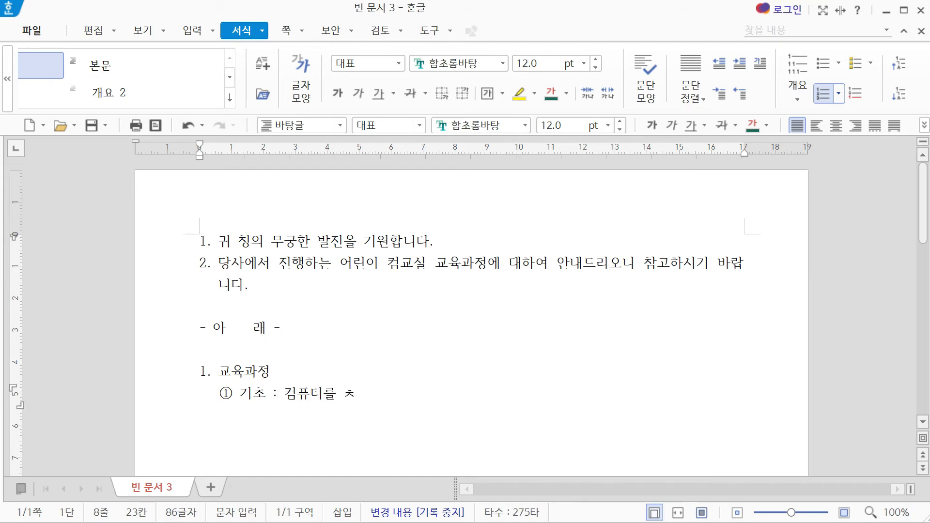
{"action": "type", "text": "어린이를 대상으로, 컴퓨"}
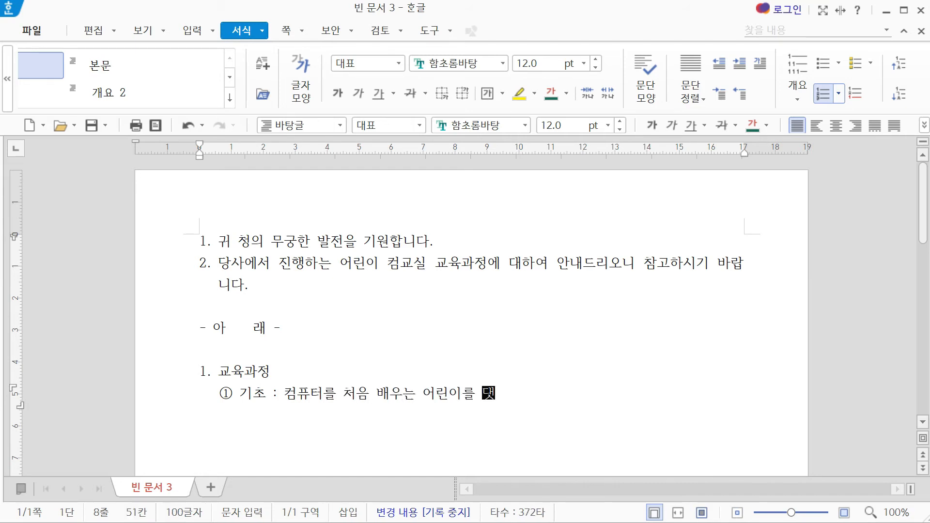
{"action": "type", "text": "터에 "}
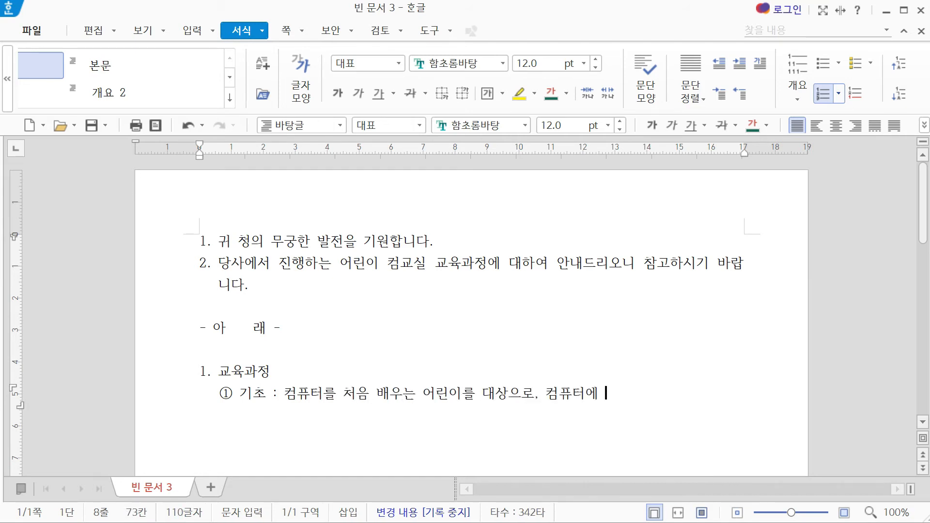
{"action": "type", "text": "대한 흥미를 이"}
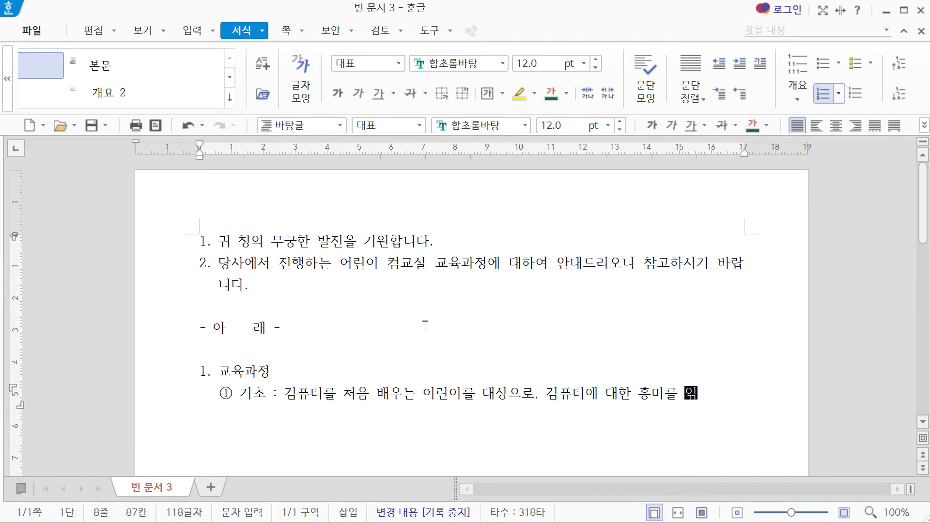
{"action": "type", "text": "끌어내고 윈도우의 사용법, 파일 관"}
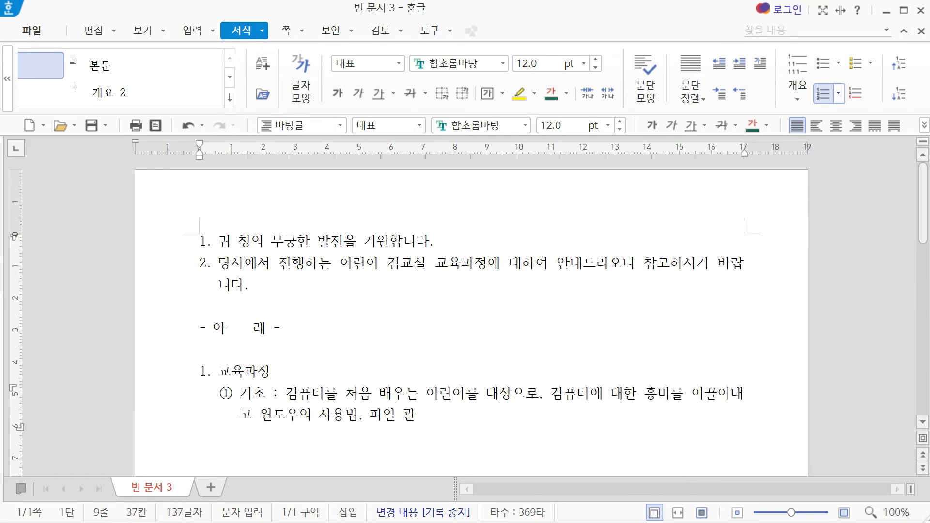
{"action": "type", "text": "리, 인터넷 활용 "}
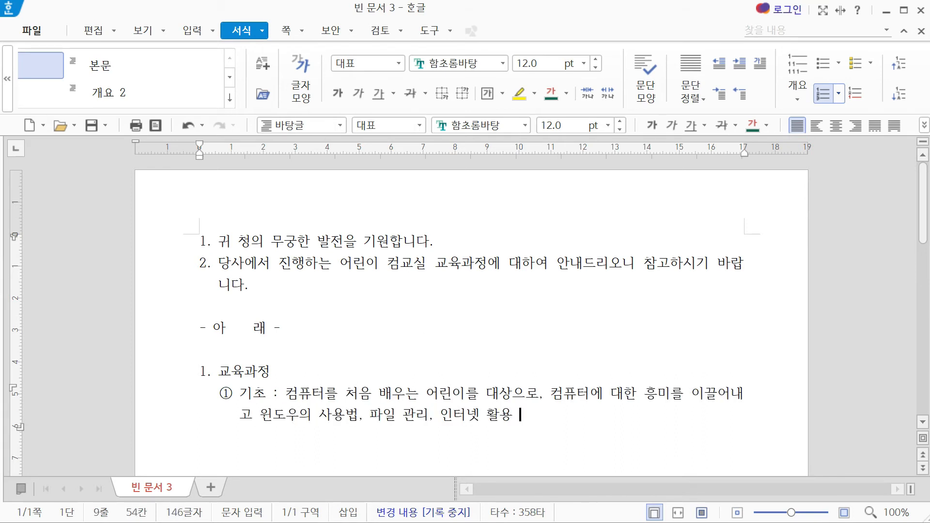
{"action": "type", "text": "방법 등ㅇ을 배웁니다."}
Step: Add two level 3 items under item ①: "윈도우10 익히기" and "인터넷 활용하기"
{"action": "key", "text": "Return"}
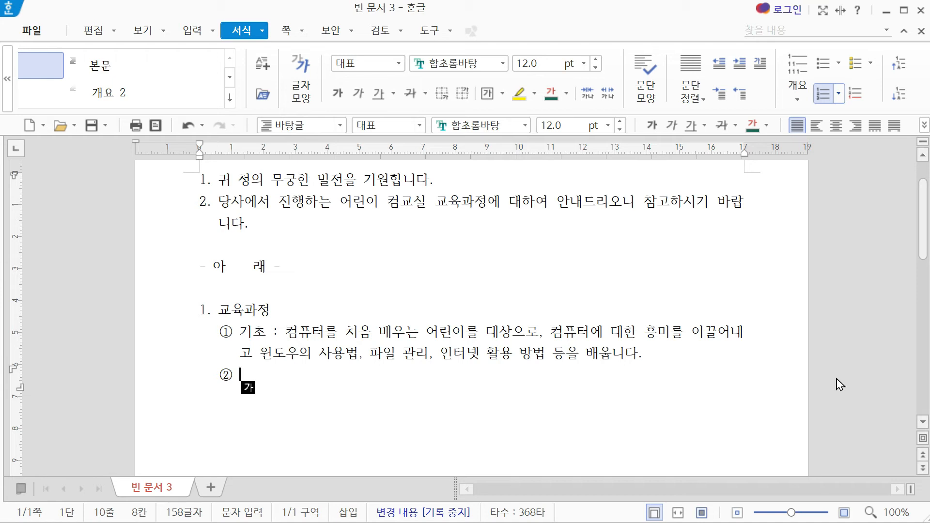
{"action": "key", "text": "ctrl+KP_Add"}
{"action": "type", "text": "윈도우10 익히기"}
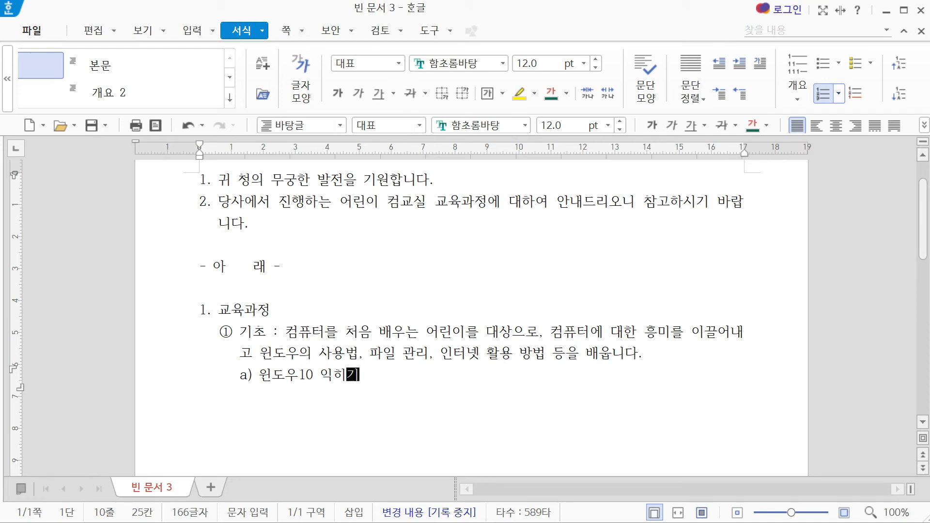
{"action": "key", "text": "Return"}
{"action": "type", "text": "인"}
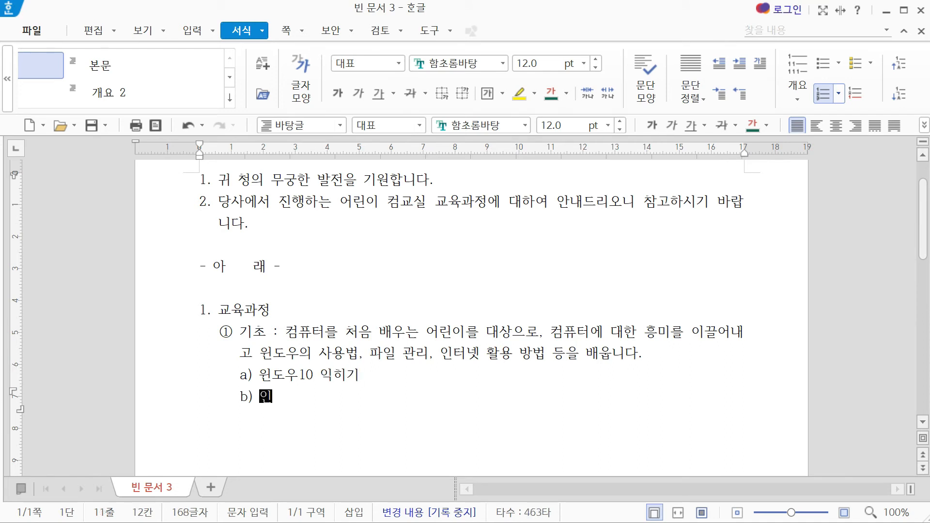
{"action": "type", "text": "터넷 활용하기"}
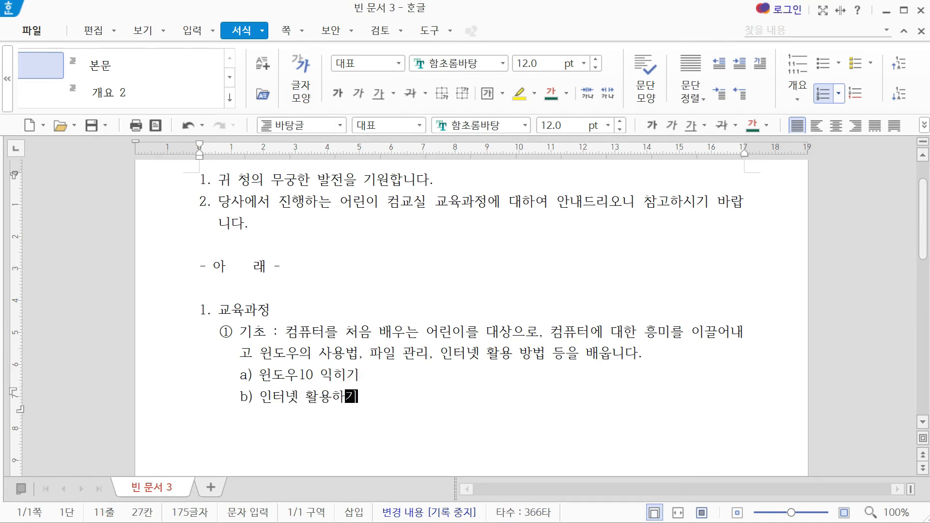
Step: Add level 2 item ② reading "중급 : 컴퓨터 기초 과정을 수강한 어린이를 대상으로, 한글2020으로 문서를 작성하고, 파워포인트2019로 발표 자료를 작성하는 방법을 배웁니다."
{"action": "key", "text": "Return"}
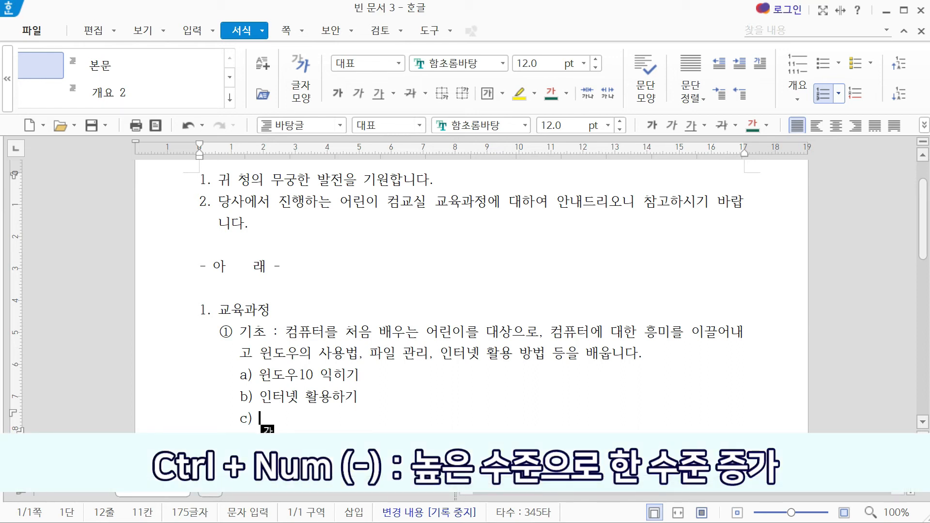
{"action": "key", "text": "ctrl+KP_Subtract"}
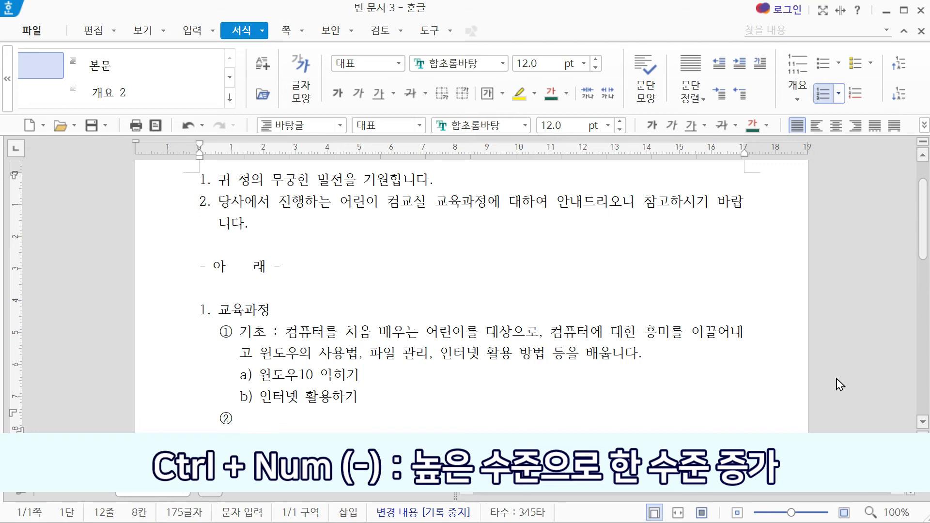
{"action": "type", "text": "중급 : "}
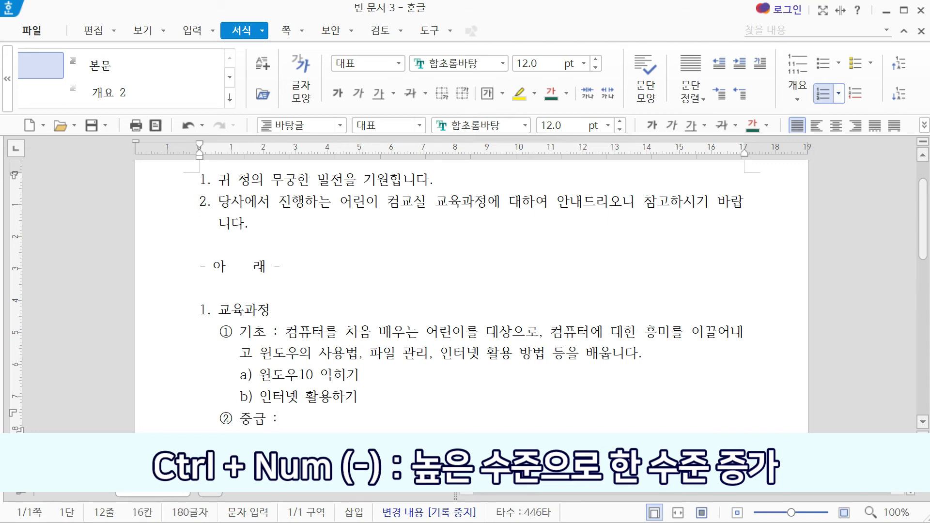
{"action": "type", "text": "컴퓨터 기초 과정을 수강ㅅ"}
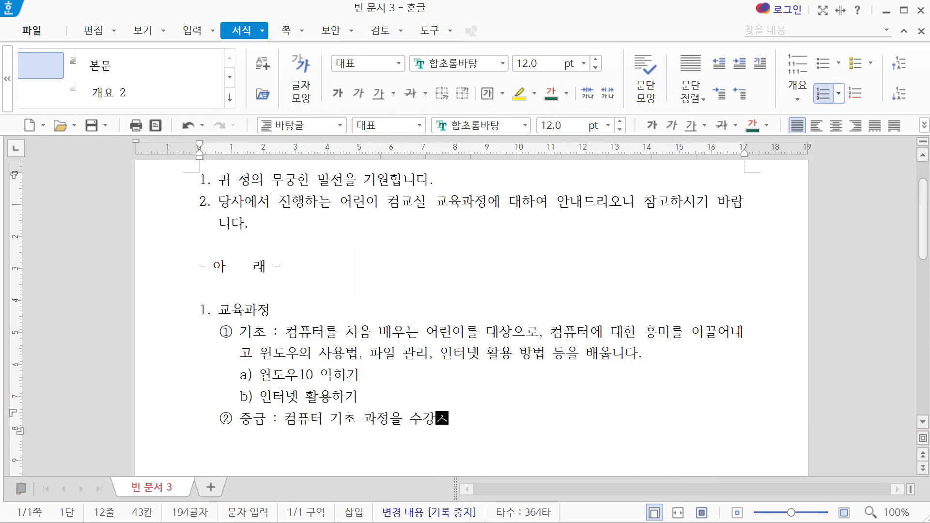
{"action": "key", "text": "BackSpace"}
{"action": "type", "text": "한 어린이를 대상으로, 한ㄱ"}
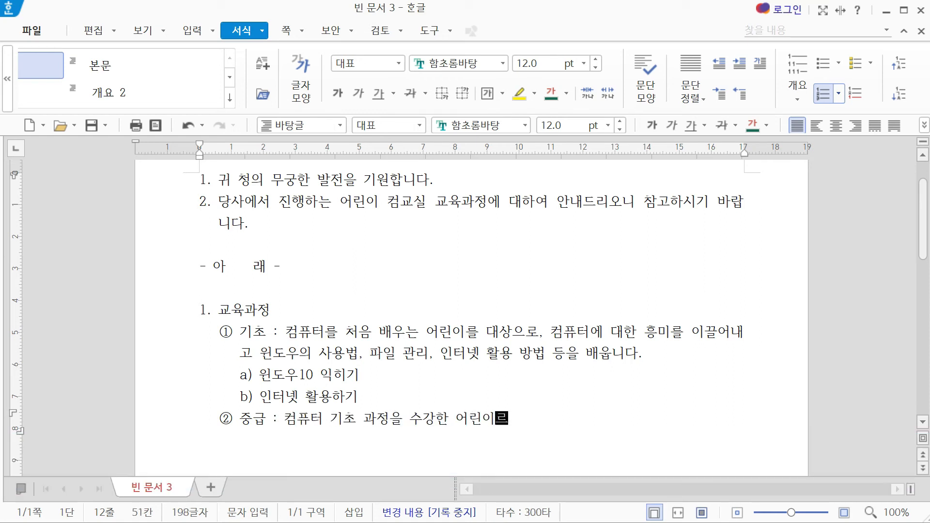
{"action": "type", "text": "글2020으로 문서를 작성하고, 파일"}
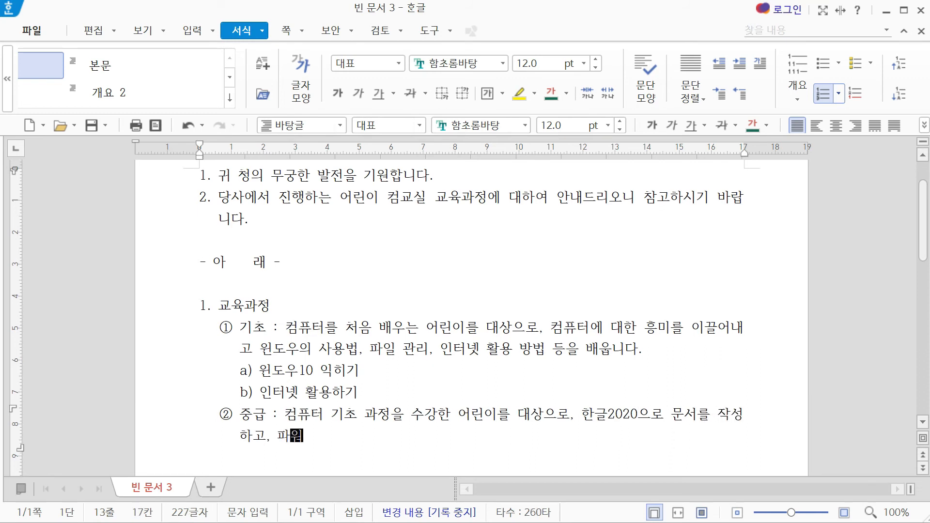
{"action": "key", "text": "BackSpace"}
{"action": "type", "text": "워포인트2019"}
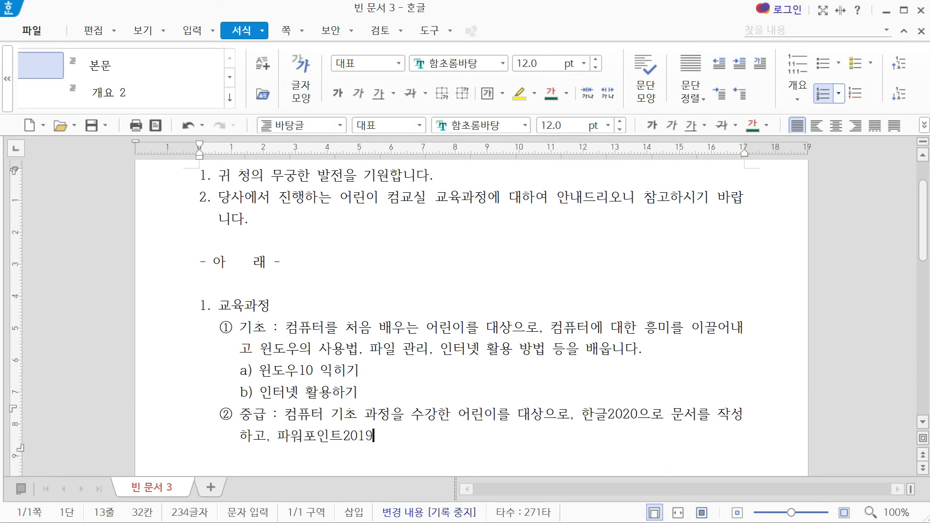
{"action": "type", "text": "로 발표 잘료를 작성하는 방"}
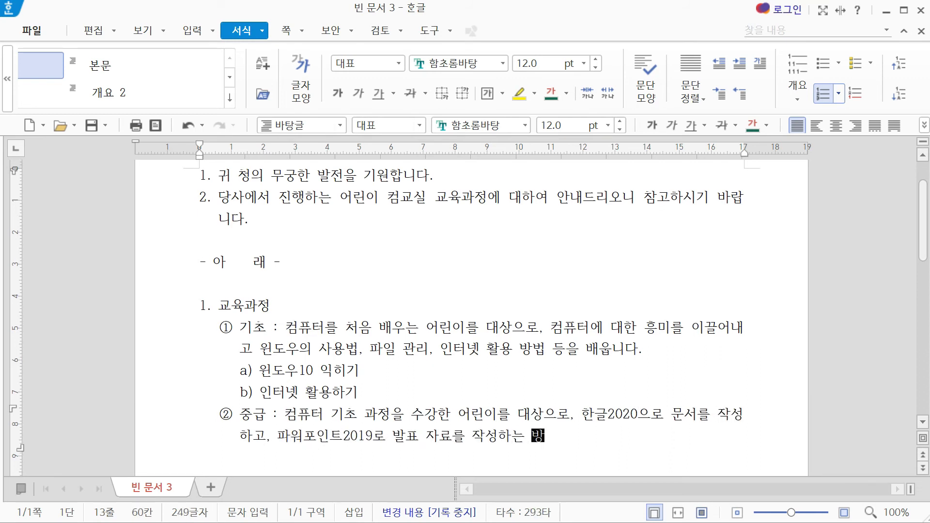
{"action": "type", "text": "법을 배웁닏다."}
Step: Add two level 3 items under item ②: "한글 문서작성" and "파워포인트로 발표자료 만들기"
{"action": "key", "text": "Return"}
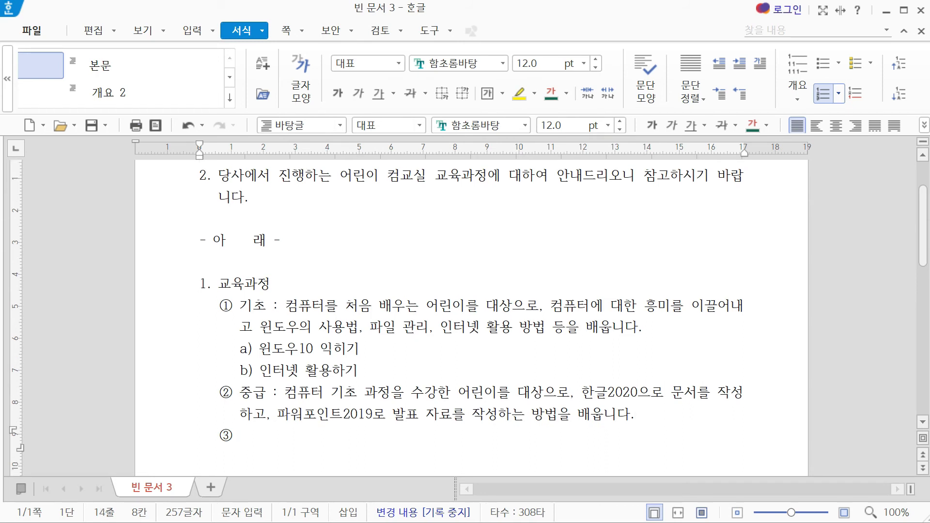
{"action": "key", "text": "ctrl+KP_Add"}
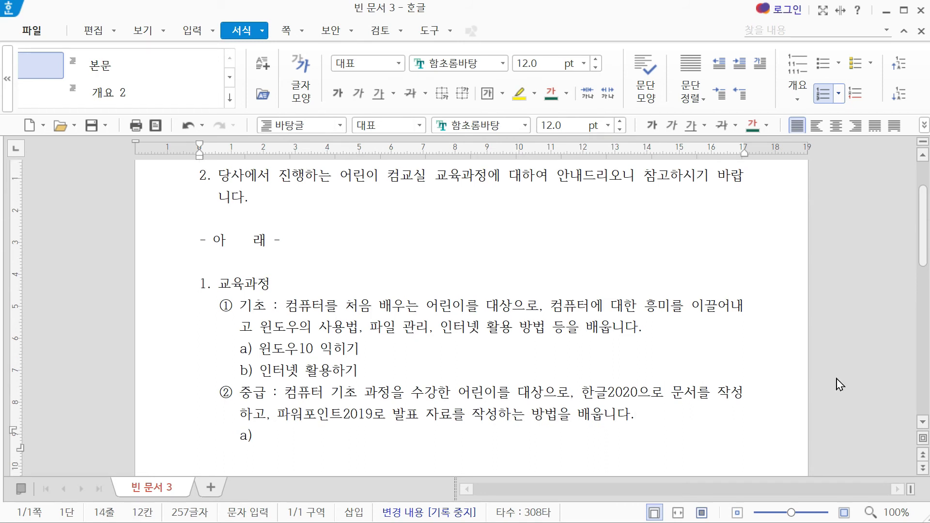
{"action": "type", "text": "한글 문서작성"}
{"action": "key", "text": "Return"}
{"action": "type", "text": "파워포인트"}
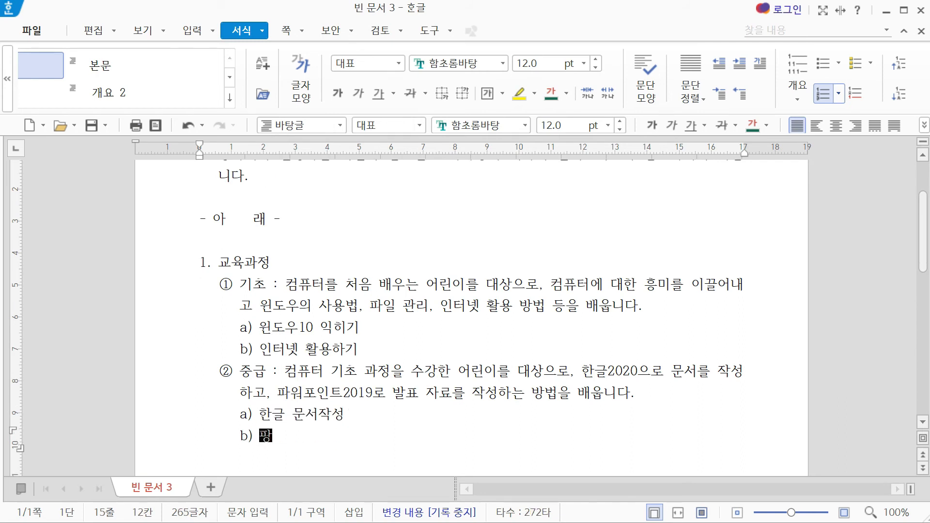
{"action": "type", "text": "로 발표자료 만들기"}
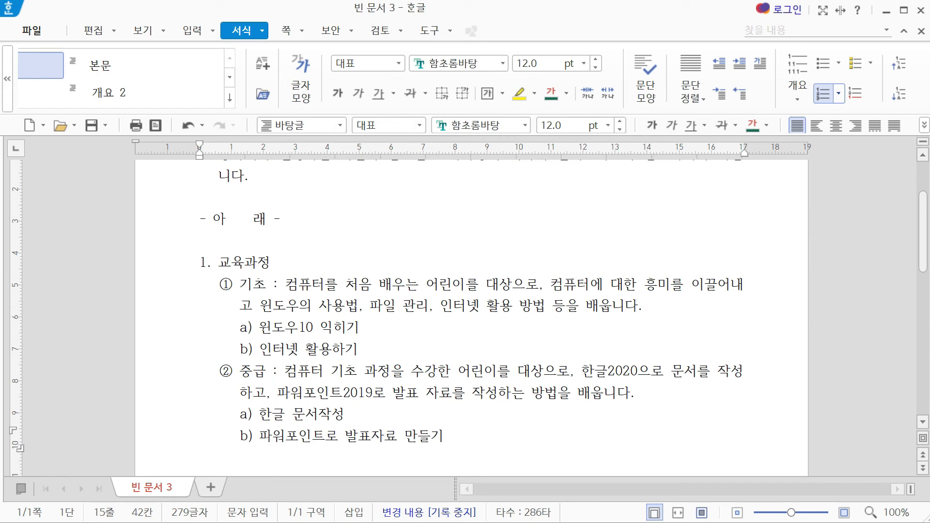
Step: Add a new paragraph raised to numbering level 1 with the text "교육일정"
{"action": "key", "text": "Return"}
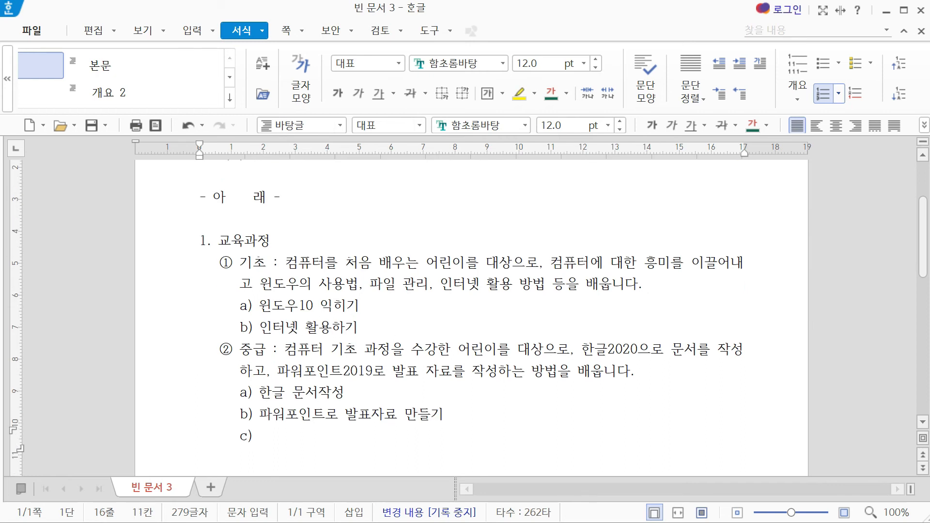
{"action": "key", "text": "ctrl+KP_Subtract"}
{"action": "key", "text": "ctrl+KP_Subtract"}
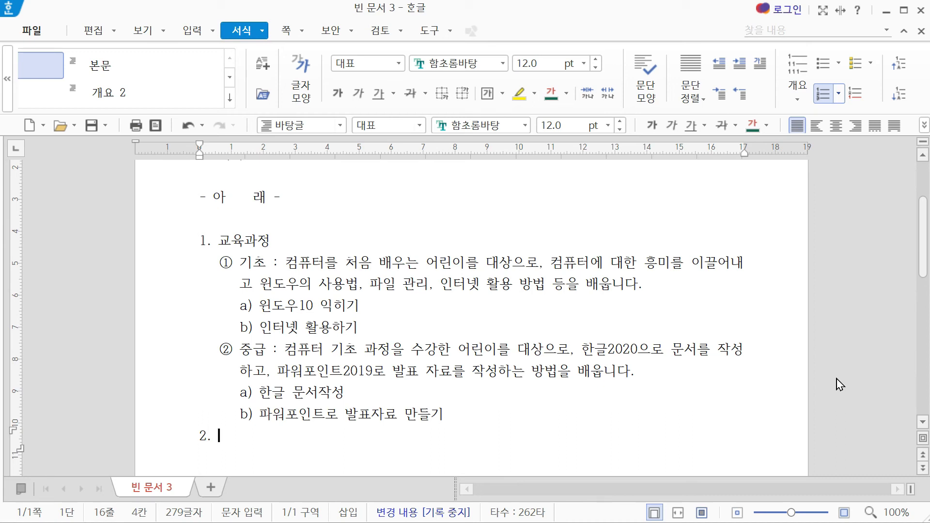
{"action": "type", "text": "교육일정"}
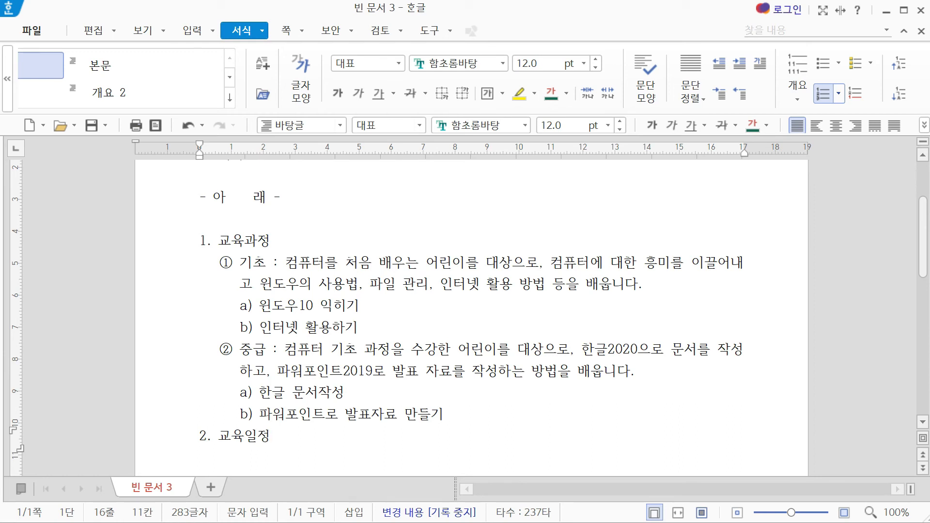
Step: Apply a hanging indent (내어쓰기) to items ① and ② so their second lines align with the word "컴퓨터" after the colon
{"action": "left_click", "coordinate": [285, 262]}
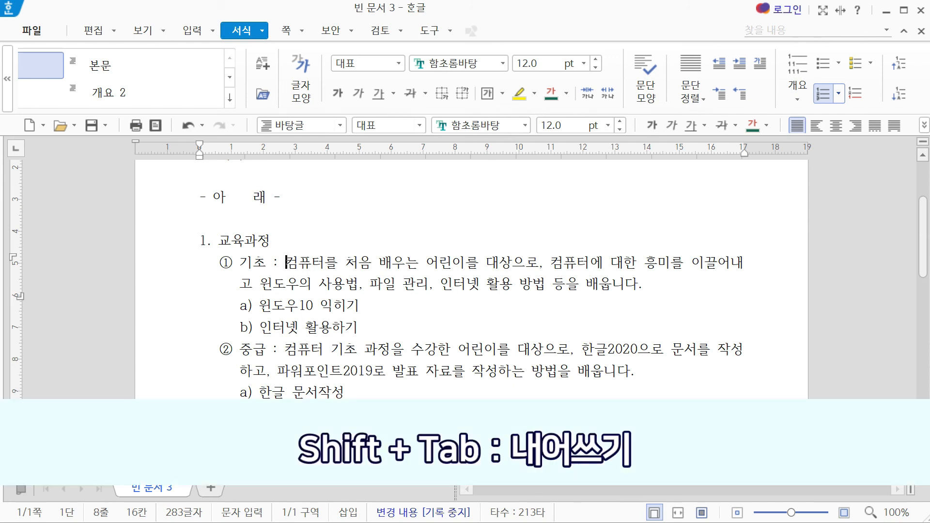
{"action": "key", "text": "shift+Tab"}
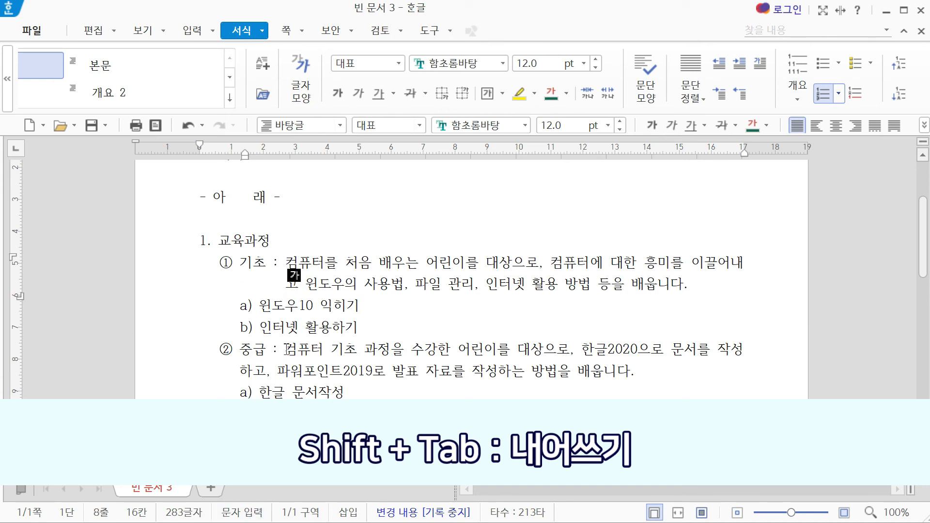
{"action": "key", "text": "Down"}
{"action": "key", "text": "Down"}
{"action": "key", "text": "Down"}
{"action": "key", "text": "Down"}
{"action": "key", "text": "shift+Tab"}
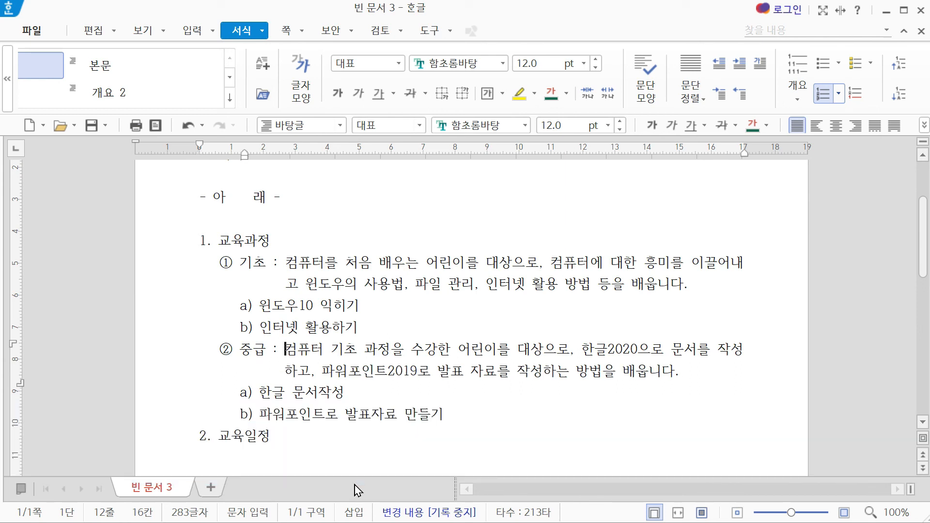
Step: Center-align the "- 아 래 -" line
{"action": "left_click", "coordinate": [247, 196]}
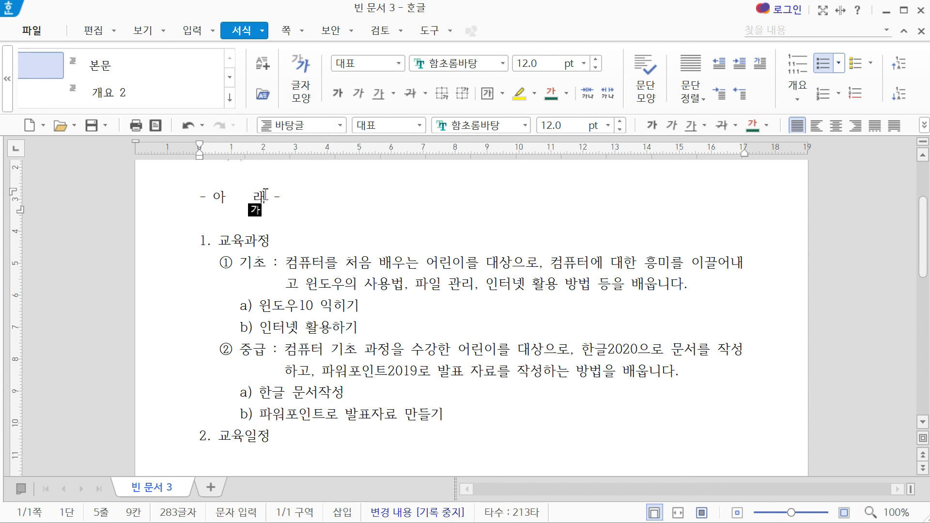
{"action": "left_click", "coordinate": [840, 127]}
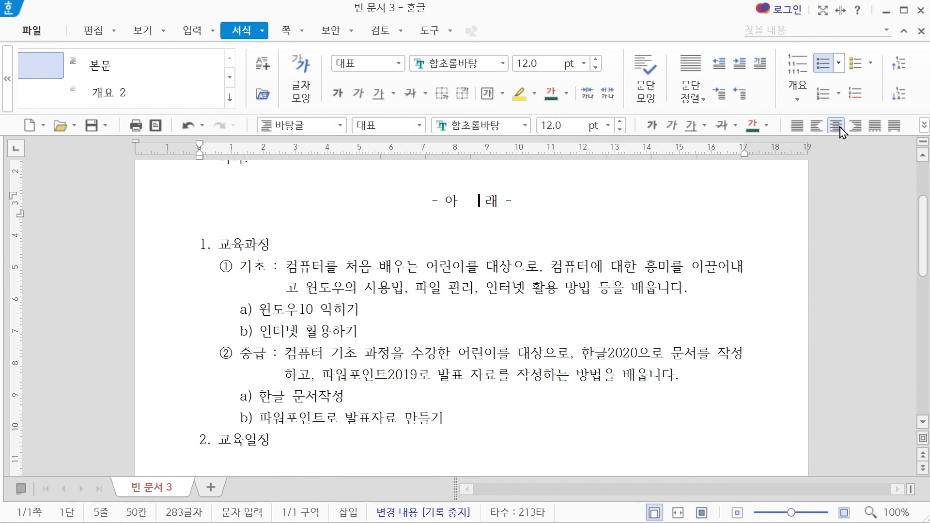
{"action": "left_click", "coordinate": [502, 418]}
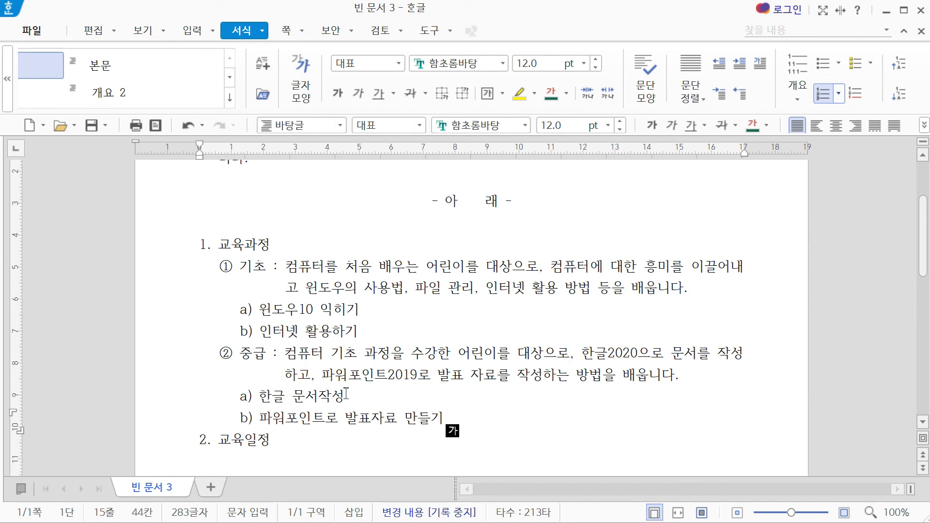
{"action": "left_click", "coordinate": [287, 267]}
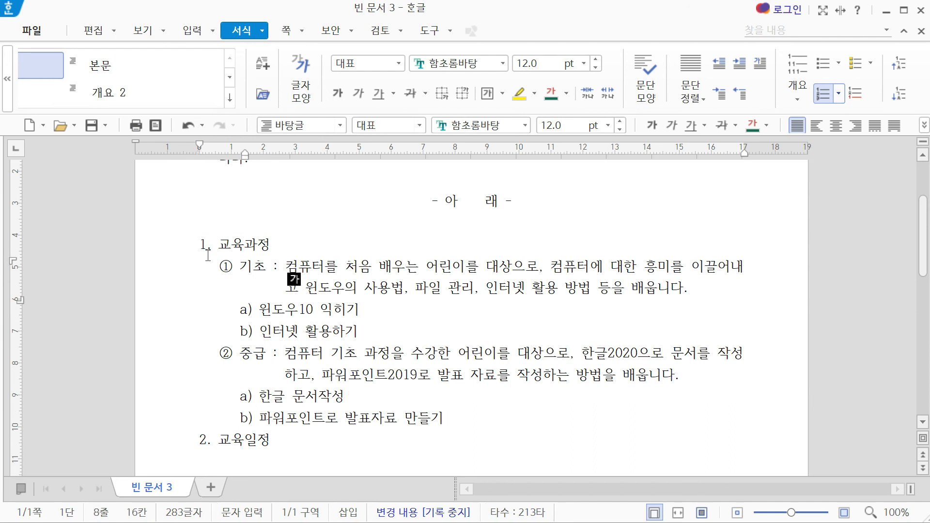